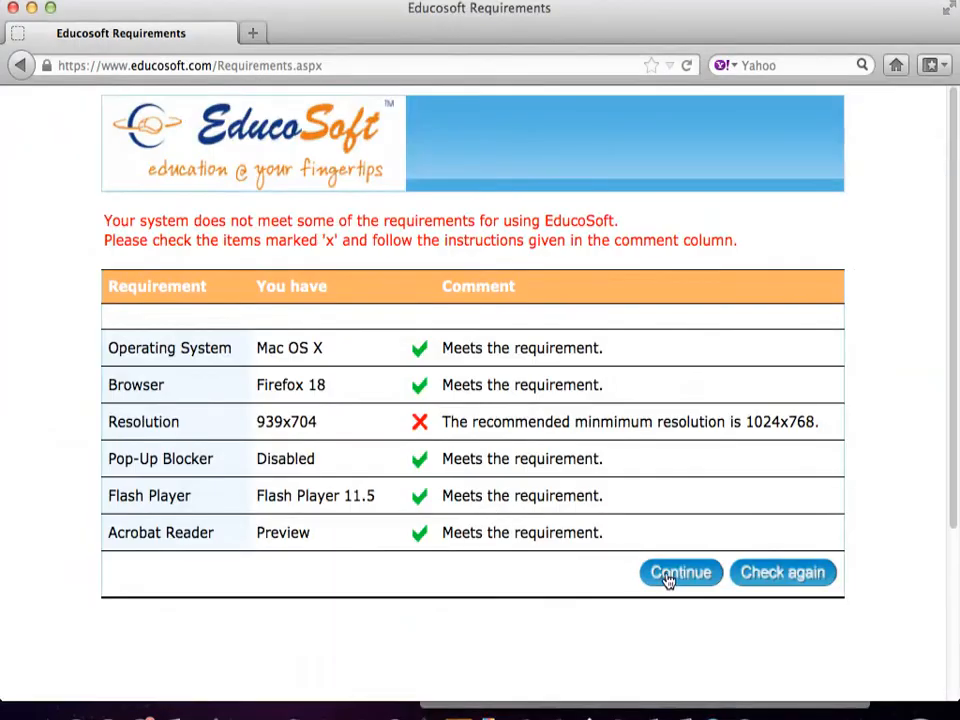
- Continue past the system requirements check and open the Grade Book for the Spring 2013 section Calculus Part 1 & 2 Sec 1
click(672, 575)
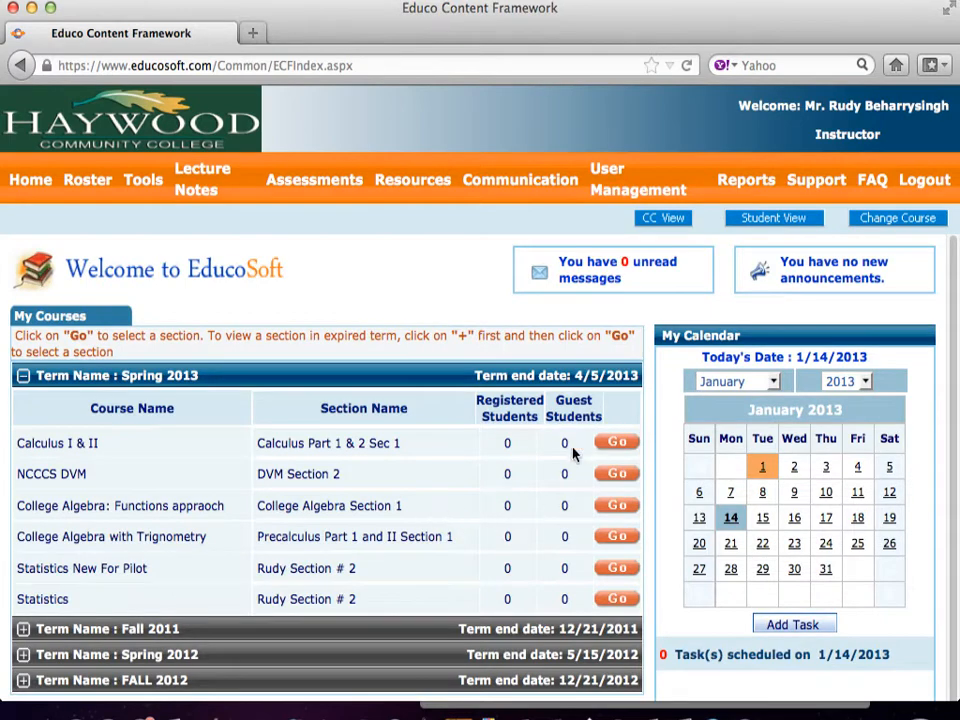
click(618, 443)
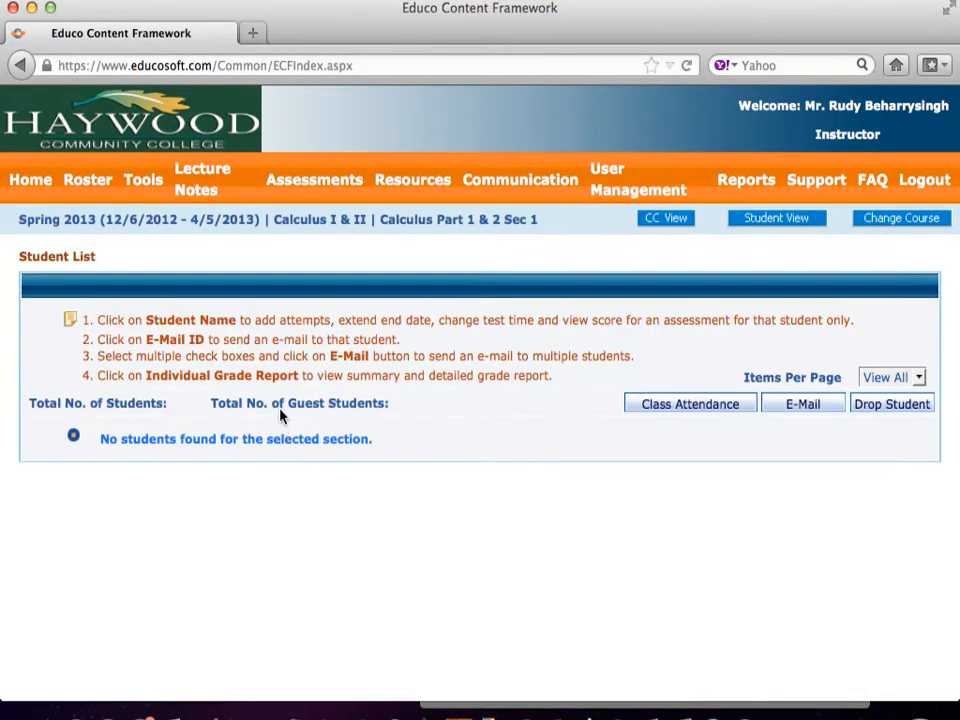
mouse_move(553, 190)
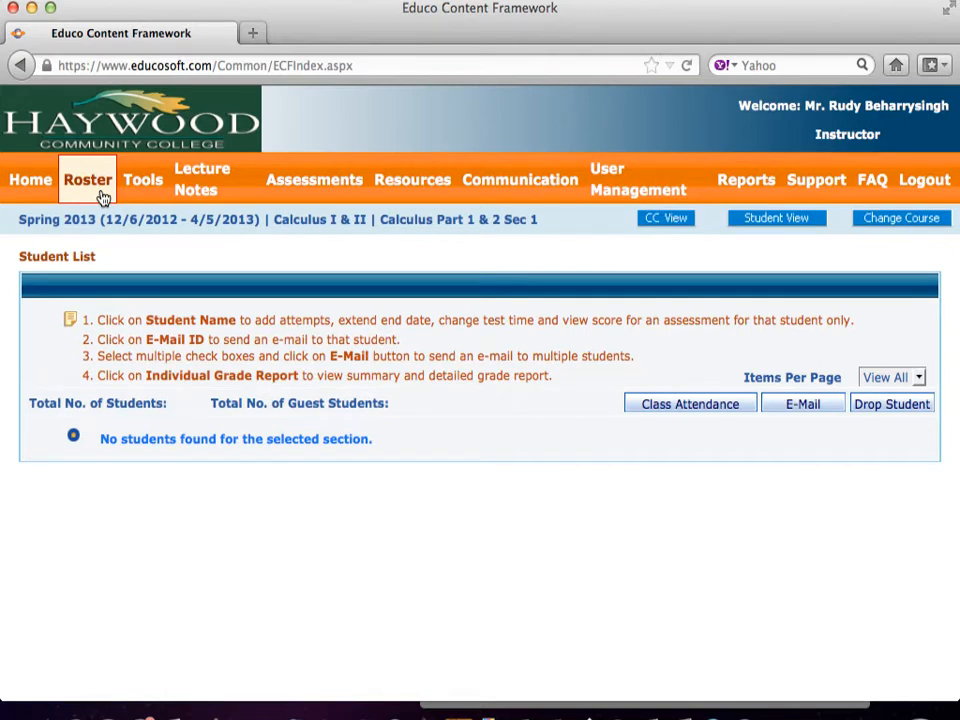
mouse_move(133, 193)
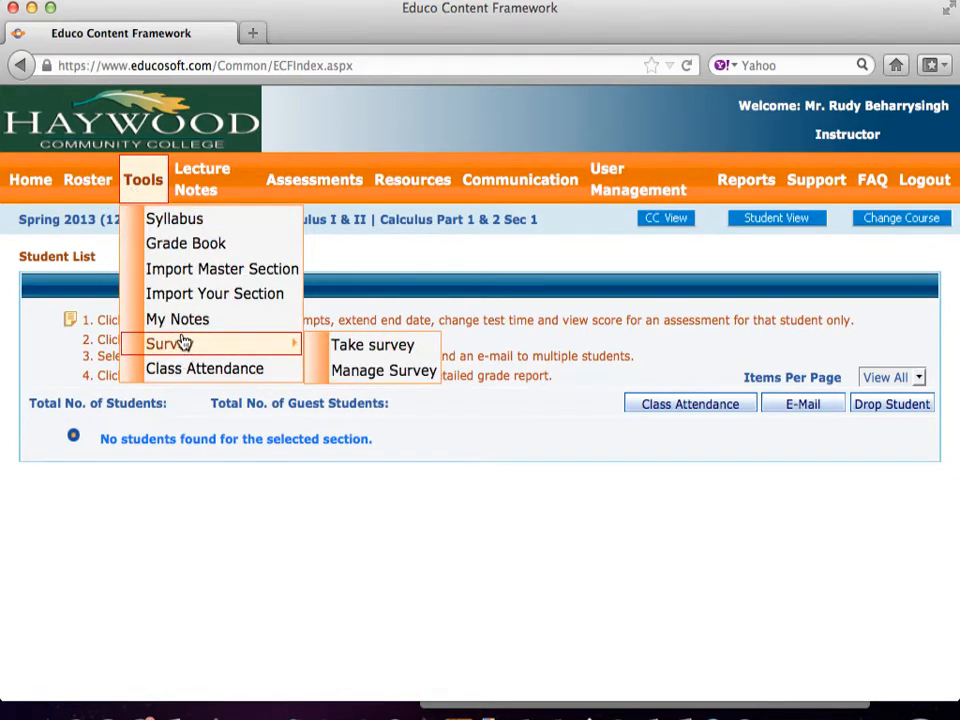
click(165, 250)
- Review the grade book categories and grade scale, and set the Homework category's weight to 5% and save it
scroll(470, 412, down, 4)
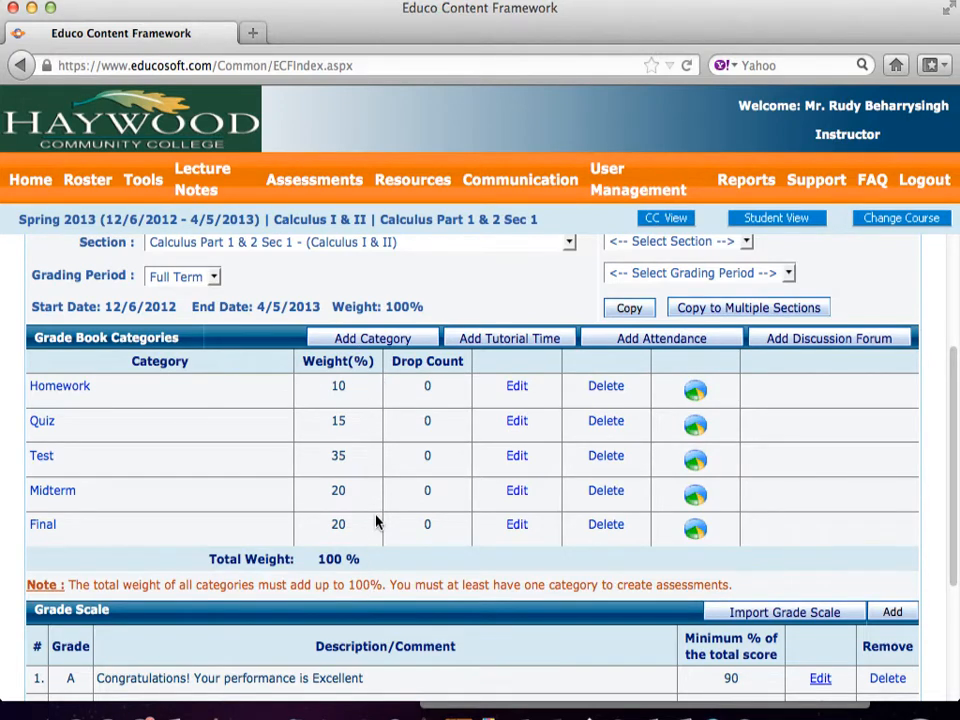
scroll(363, 460, down, 3)
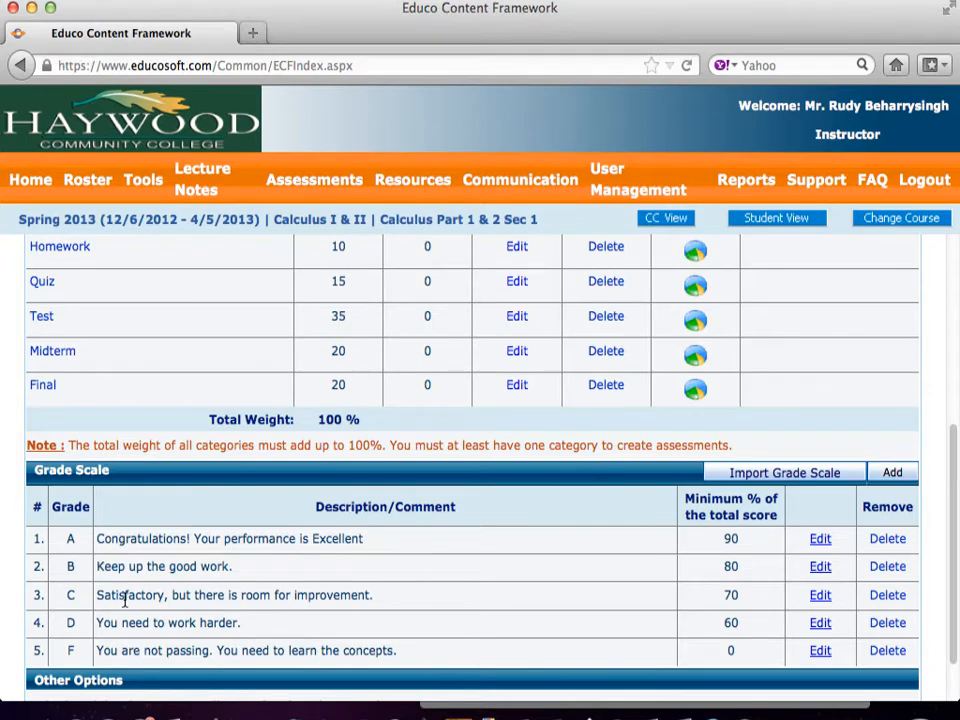
scroll(124, 598, up, 4)
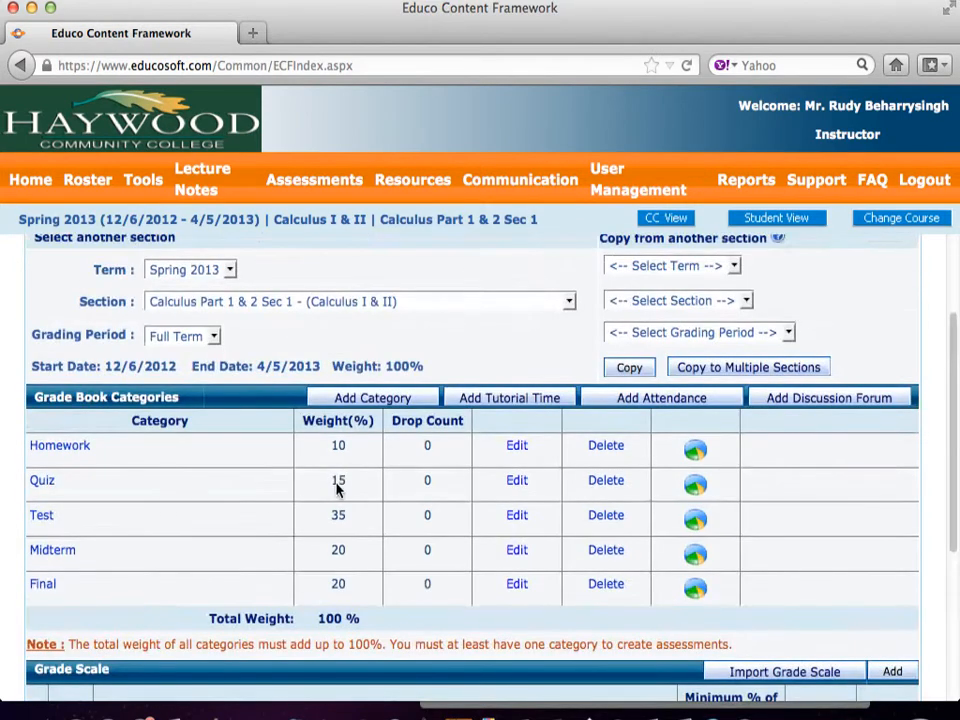
click(516, 452)
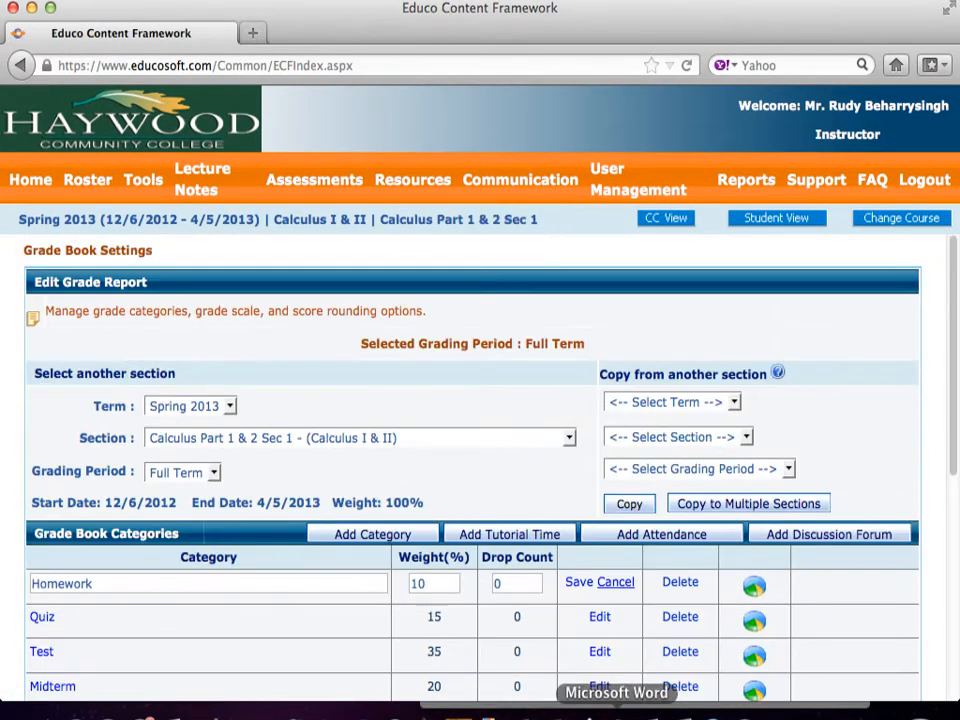
double_click(448, 581)
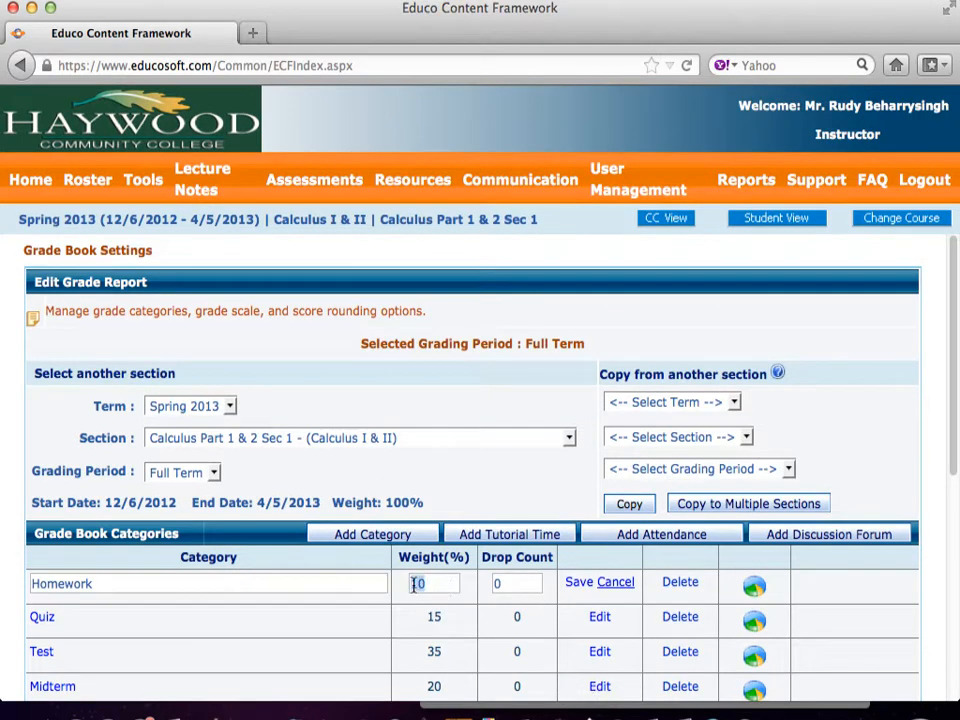
text(5)
click(378, 622)
click(578, 582)
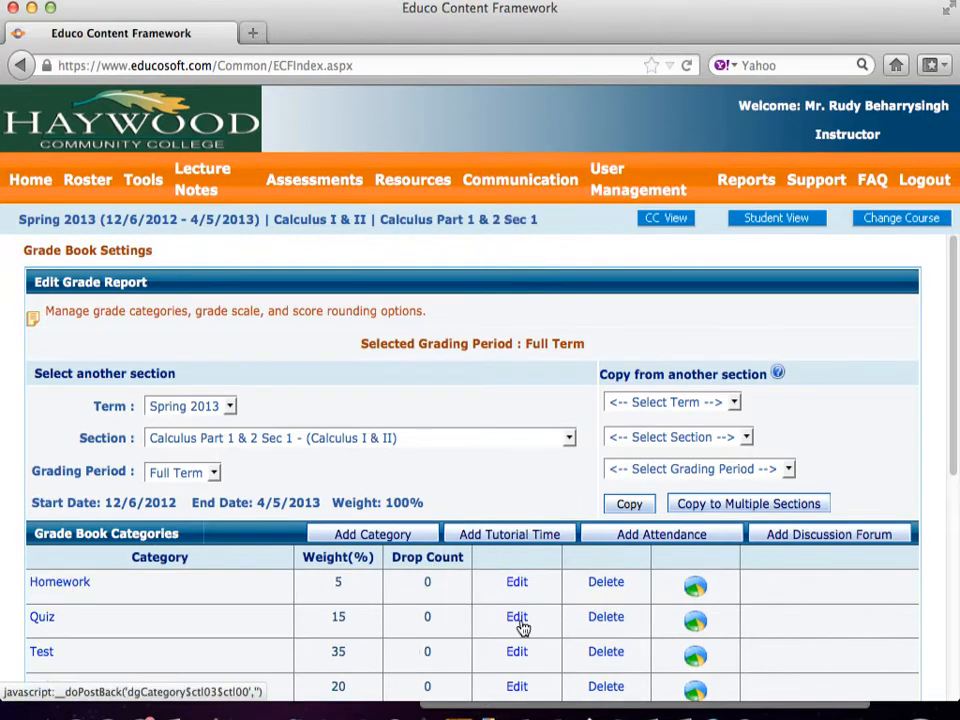
- Set the Quiz category's weight to 20% and save the change
scroll(521, 627, down, 2)
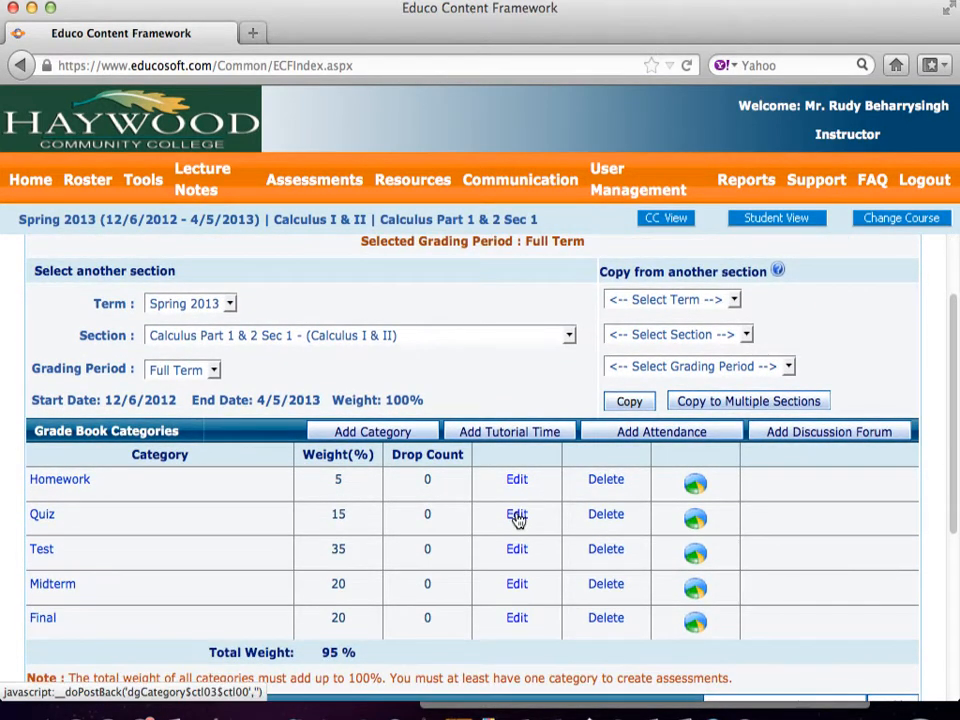
click(517, 515)
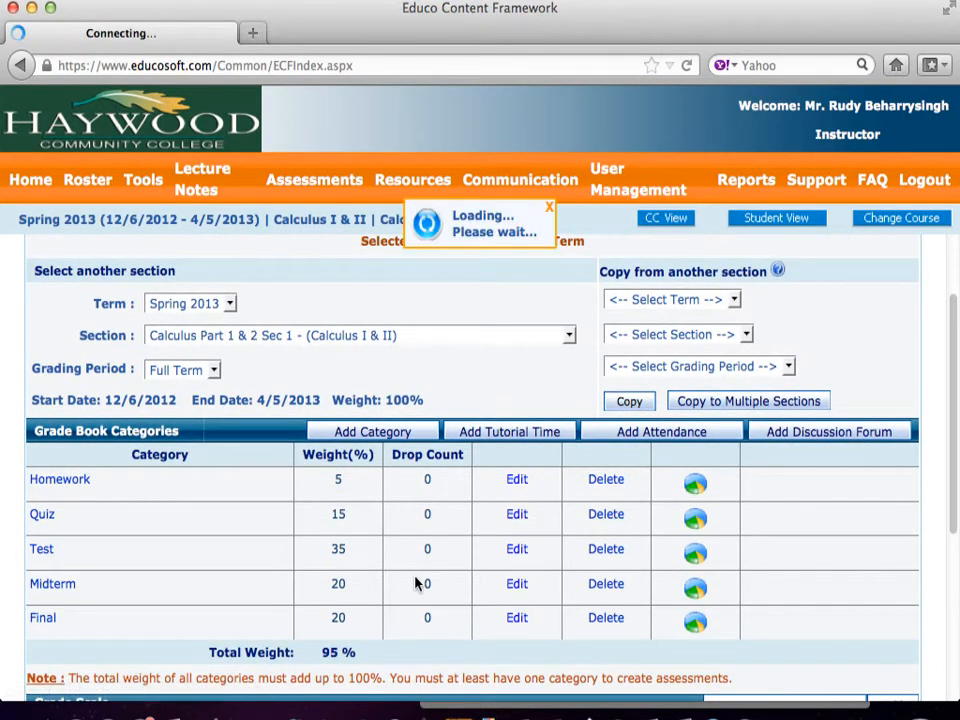
scroll(410, 585, down, 2)
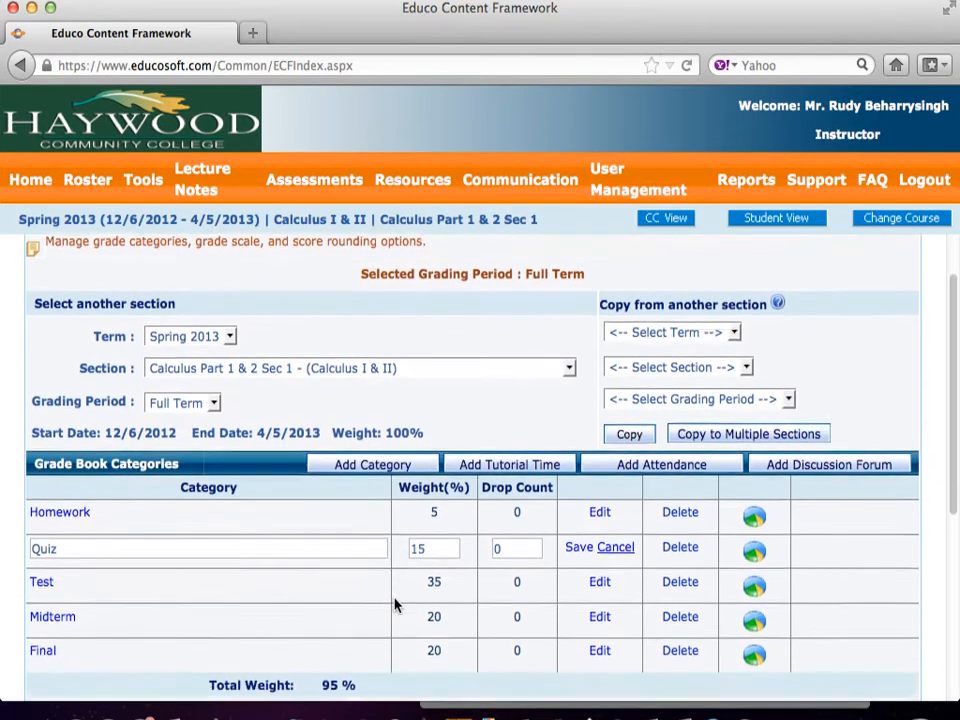
drag(443, 548, 380, 546)
text(2)
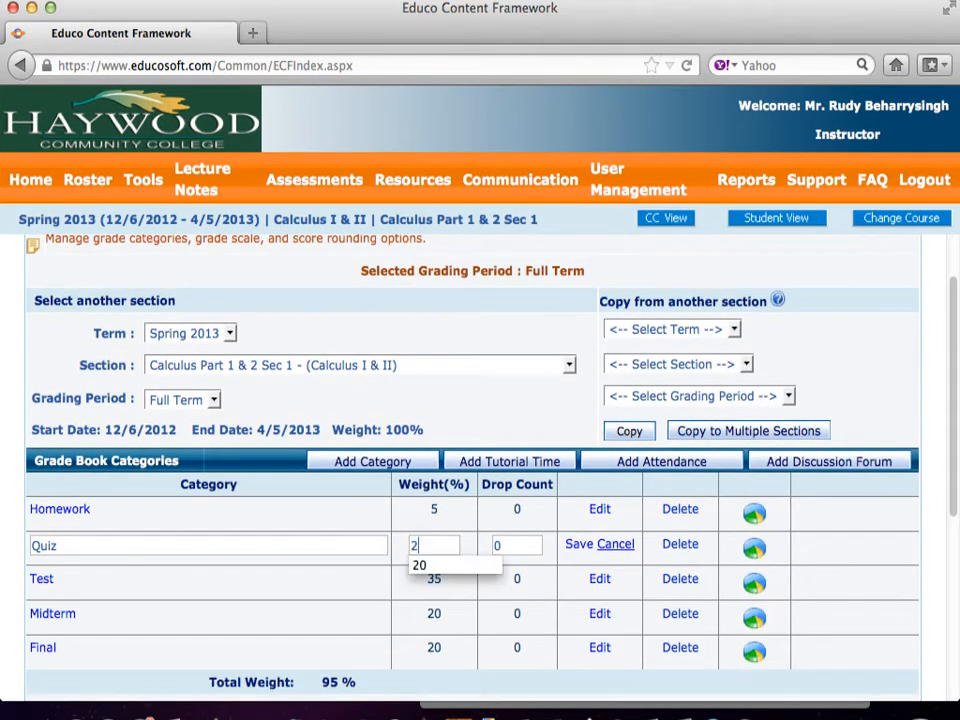
text(0)
click(579, 544)
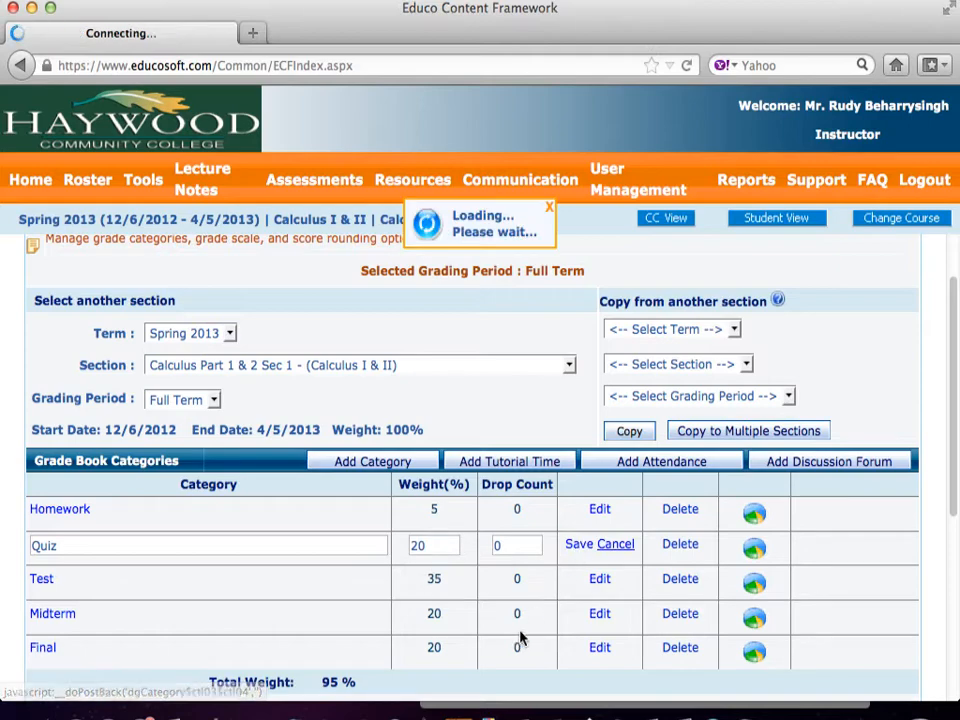
- Set the Test category's weight to 30% and save the change
scroll(512, 600, down, 5)
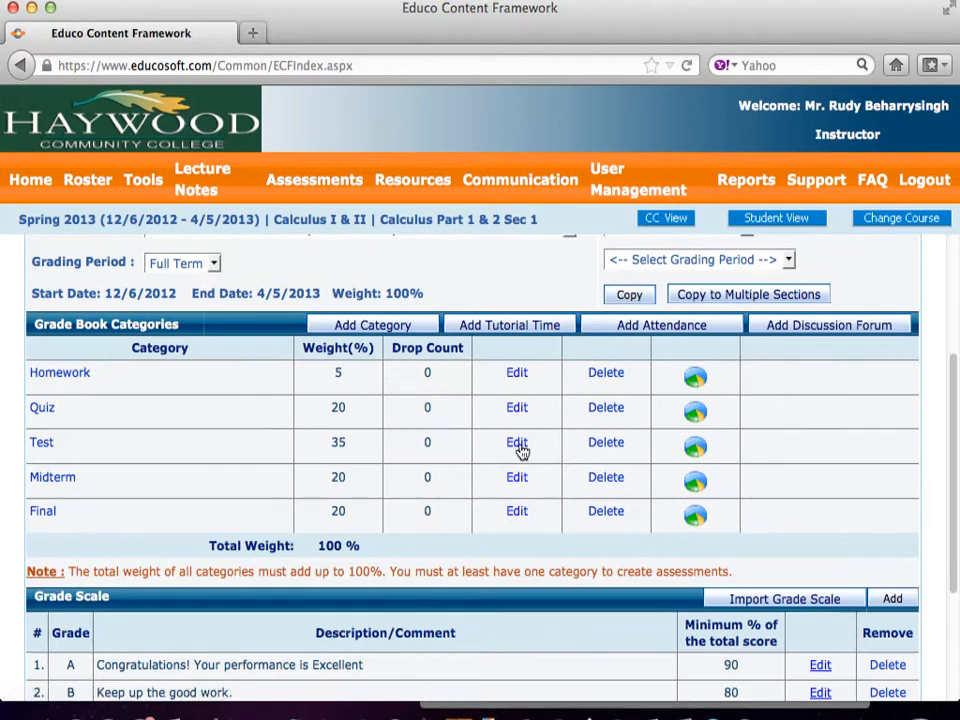
click(516, 448)
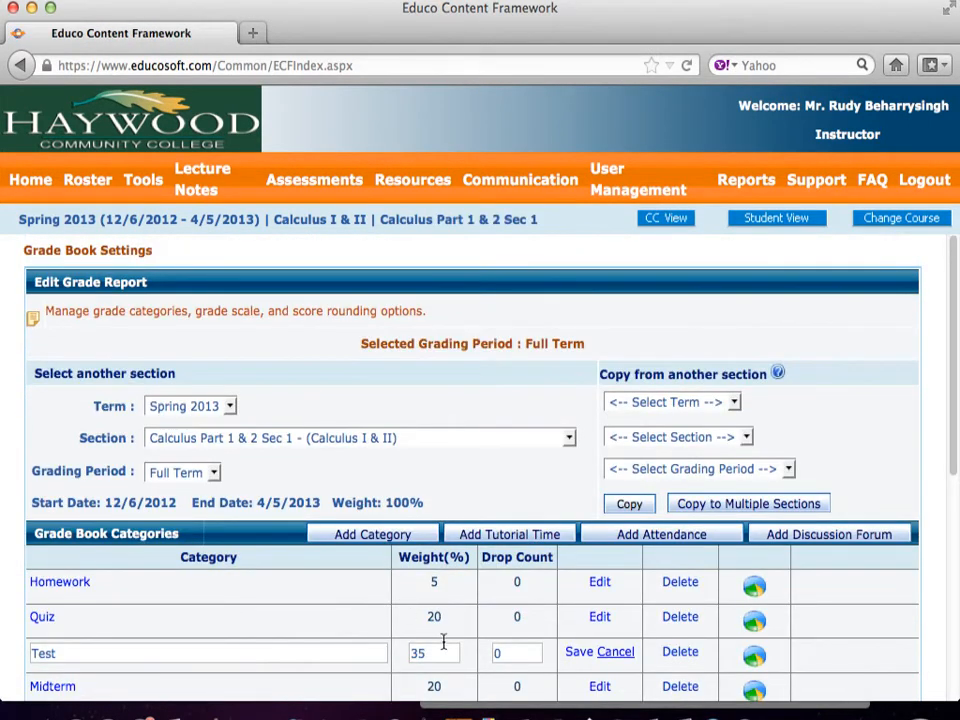
drag(441, 654, 349, 652)
text(30)
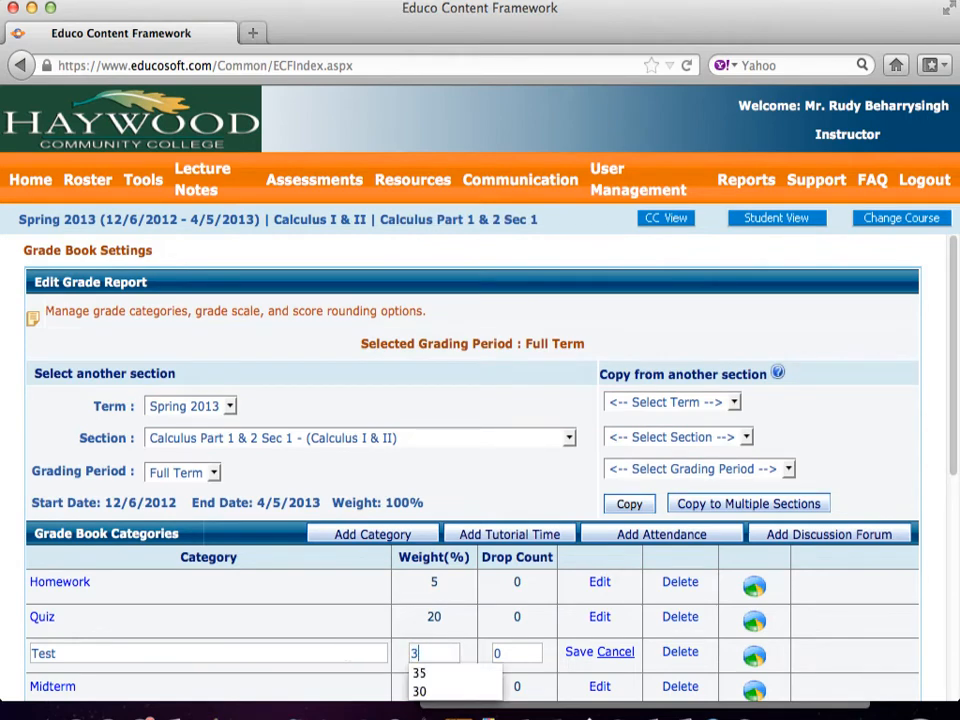
click(579, 652)
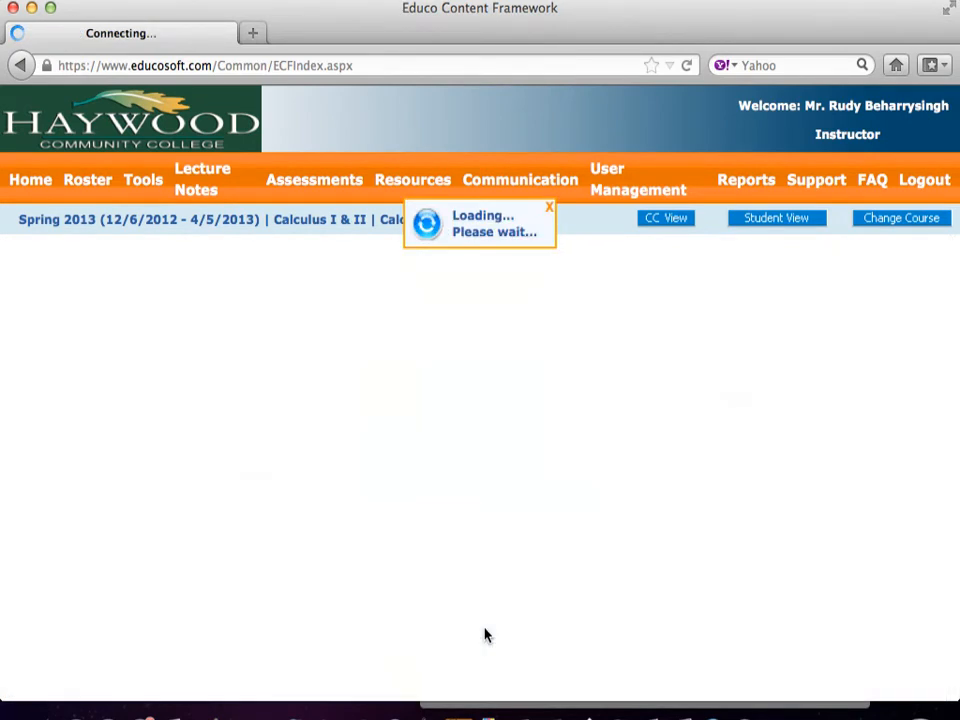
- Delete the Midterm category from the grade book categories and confirm the deletion
scroll(484, 634, down, 3)
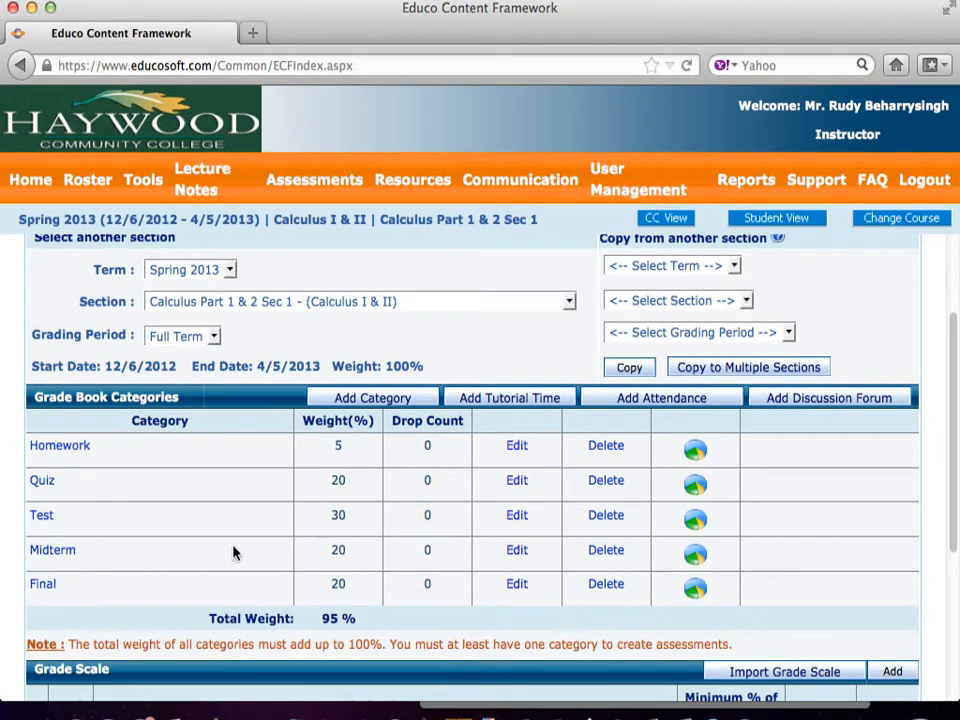
click(610, 553)
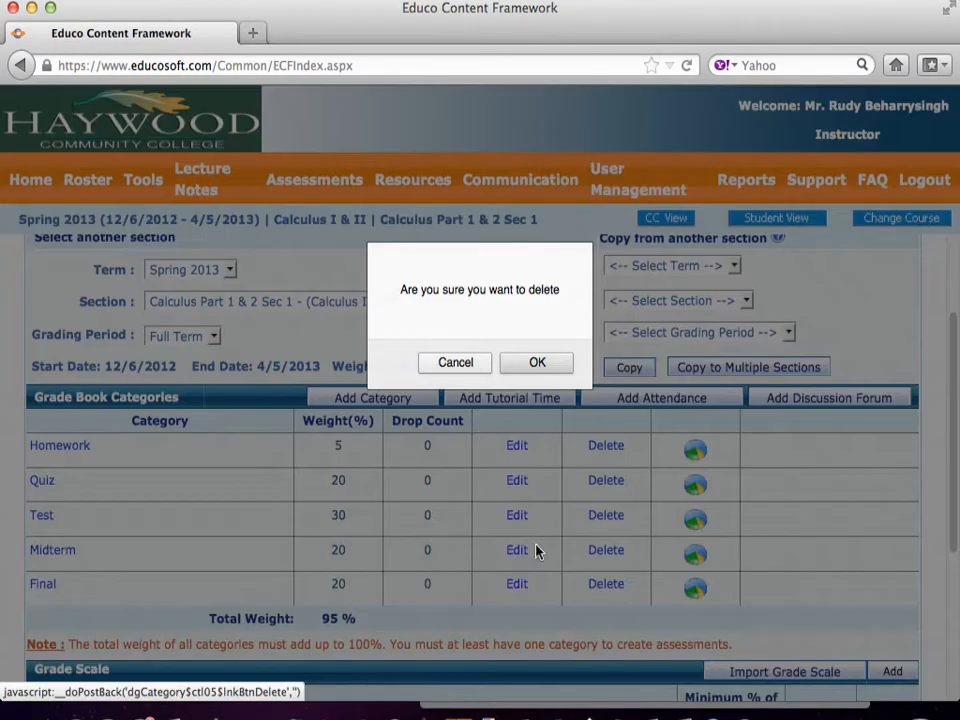
click(537, 364)
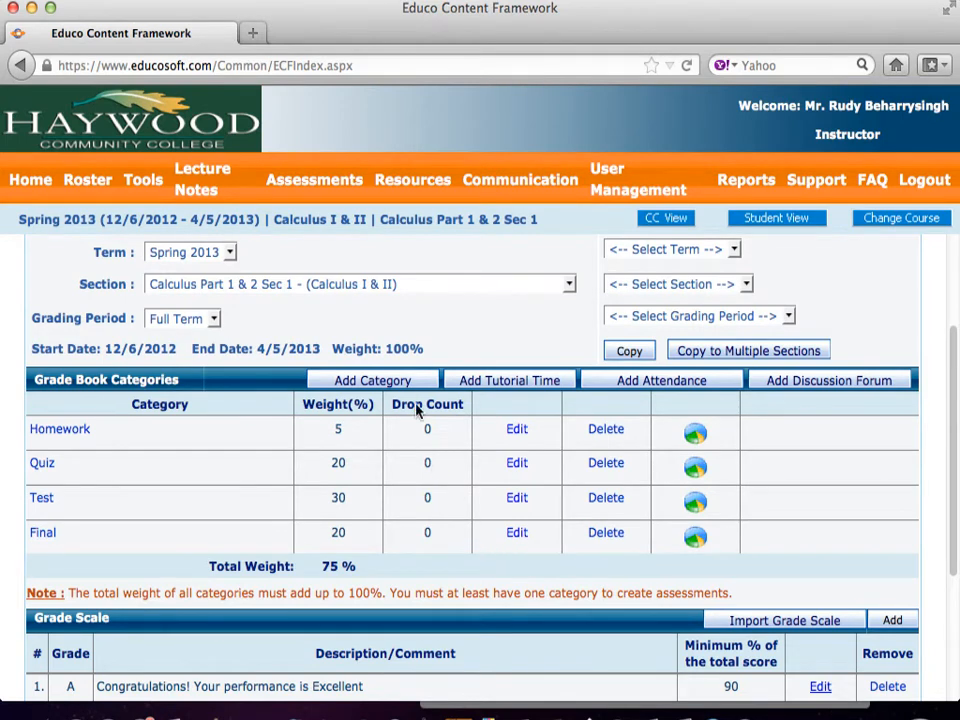
- Add a new grade book category named Project with a weight of 20% and save it
click(386, 384)
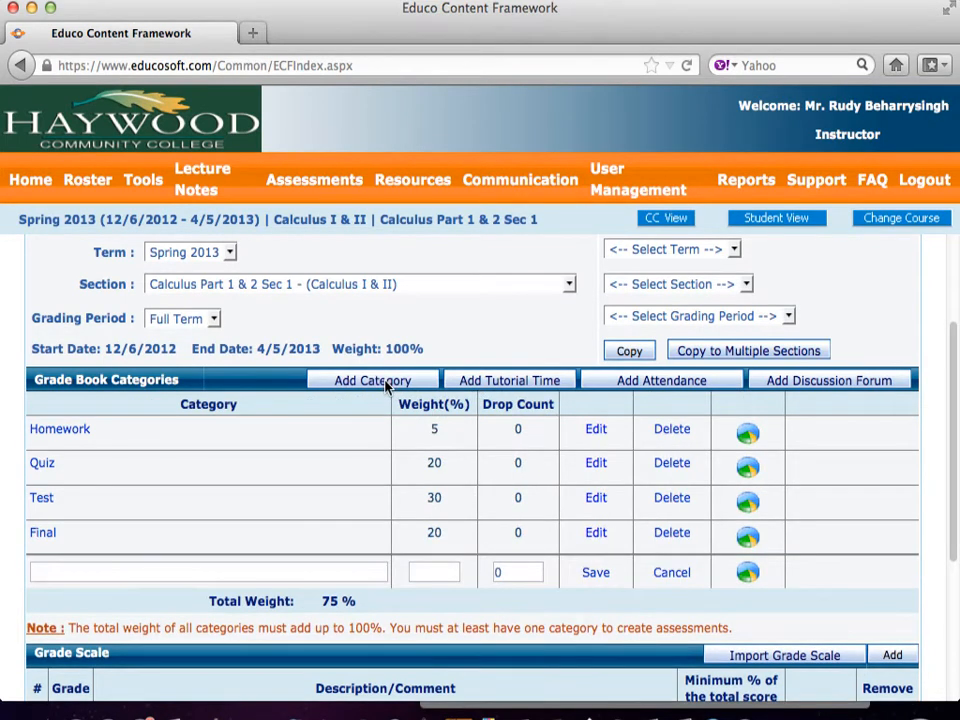
click(231, 577)
text(Projec)
text(20)
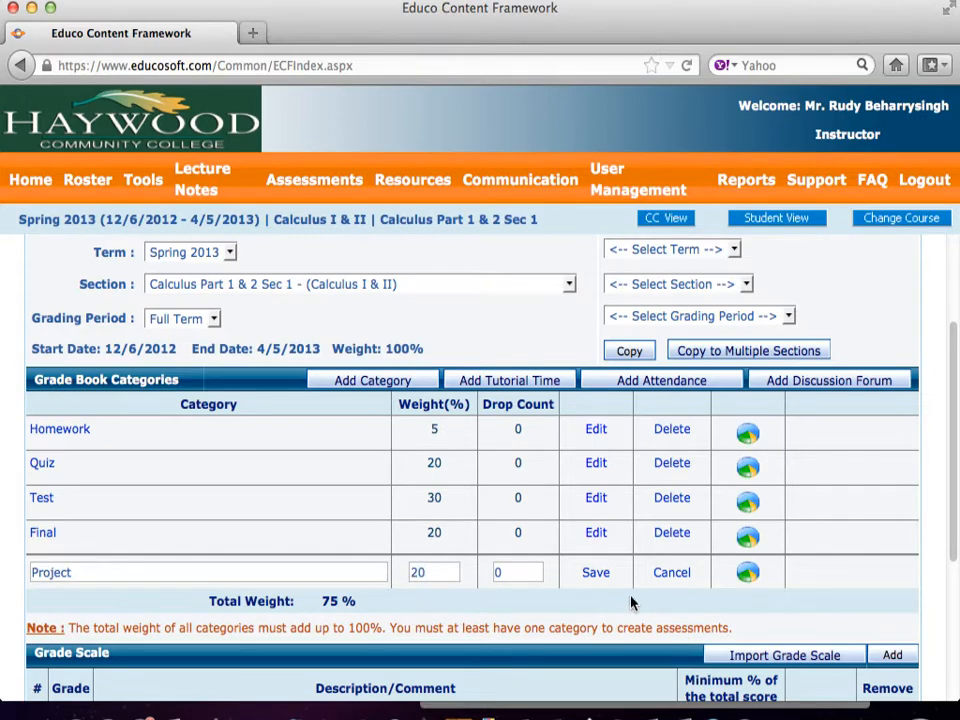
click(597, 573)
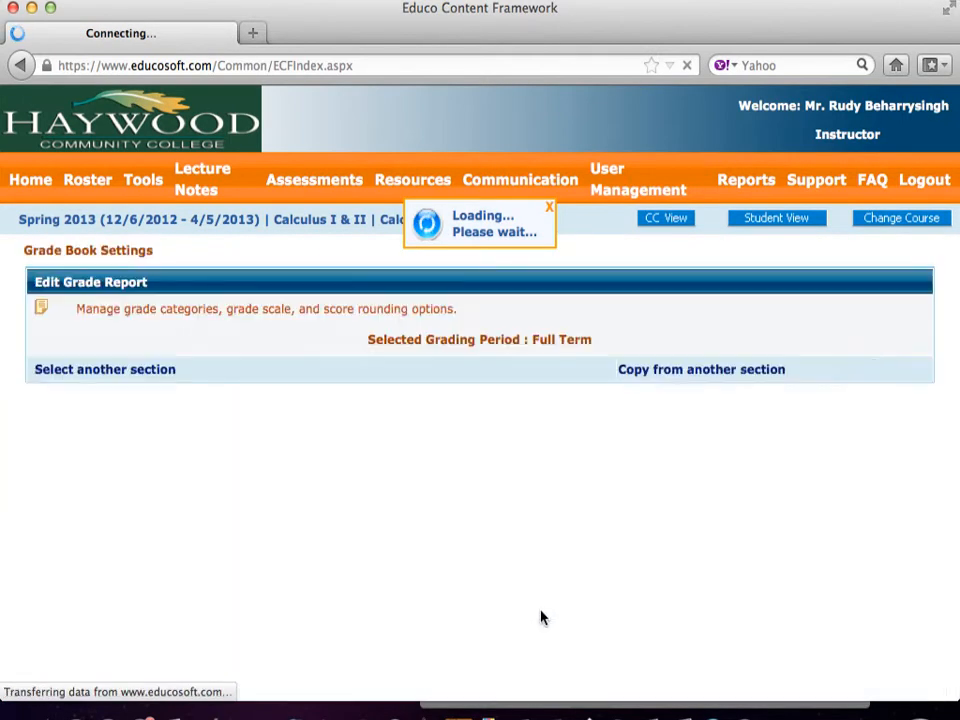
- Start adding a Tutorial Time category to the grade book and give it a weight of 5%
scroll(541, 617, down, 4)
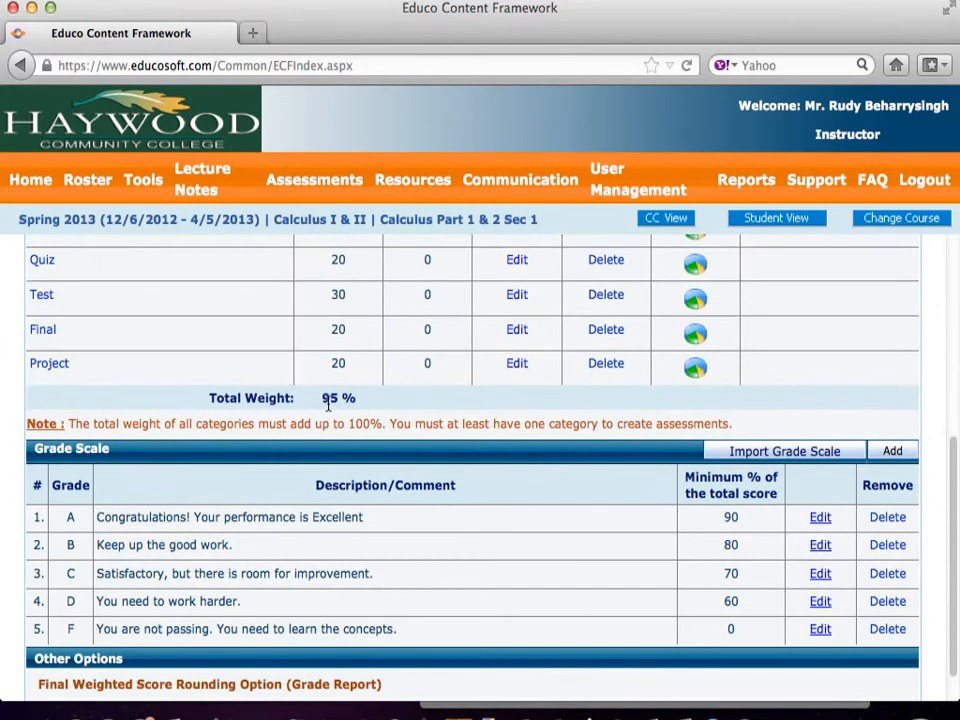
scroll(335, 404, up, 3)
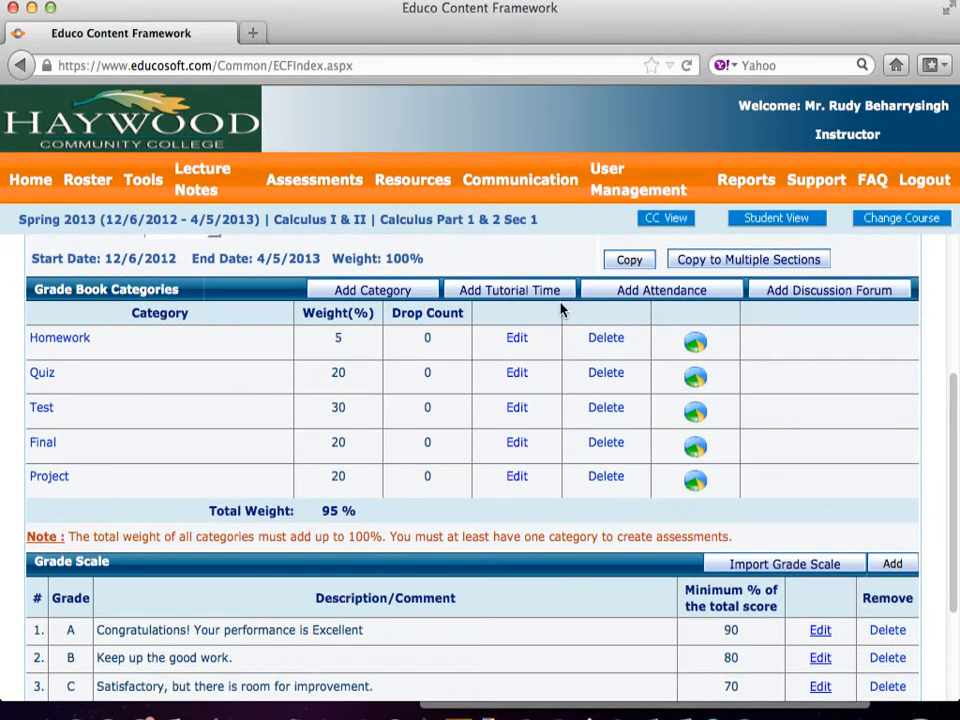
click(507, 299)
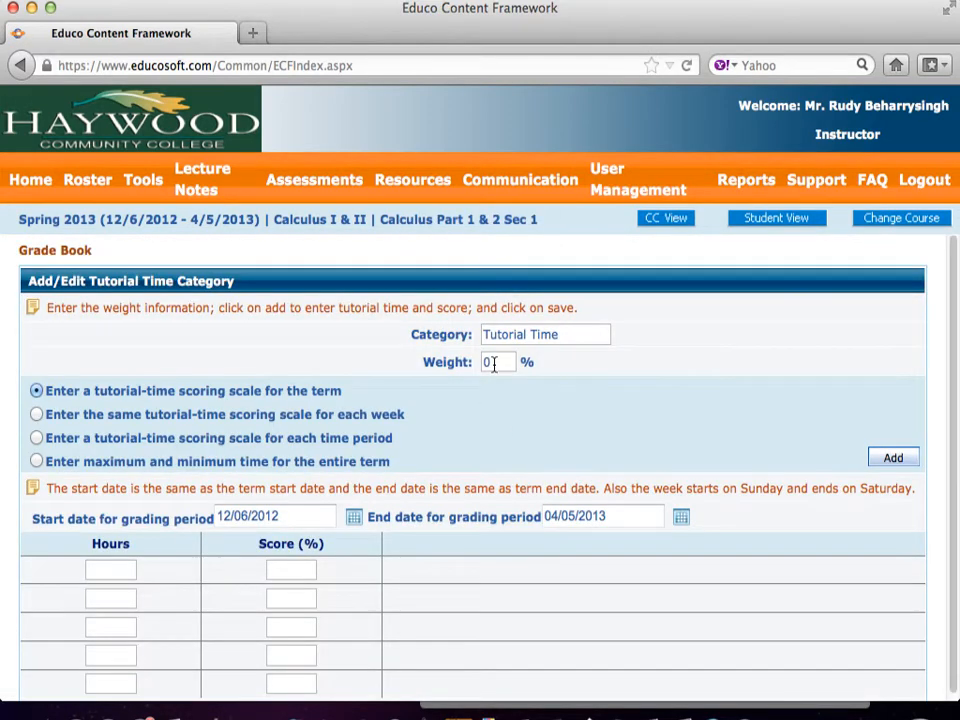
double_click(493, 364)
text(5)
- Enter the first tier of the term's tutorial-time scoring scale as 50 hours for a score of 100%
scroll(437, 424, down, 1)
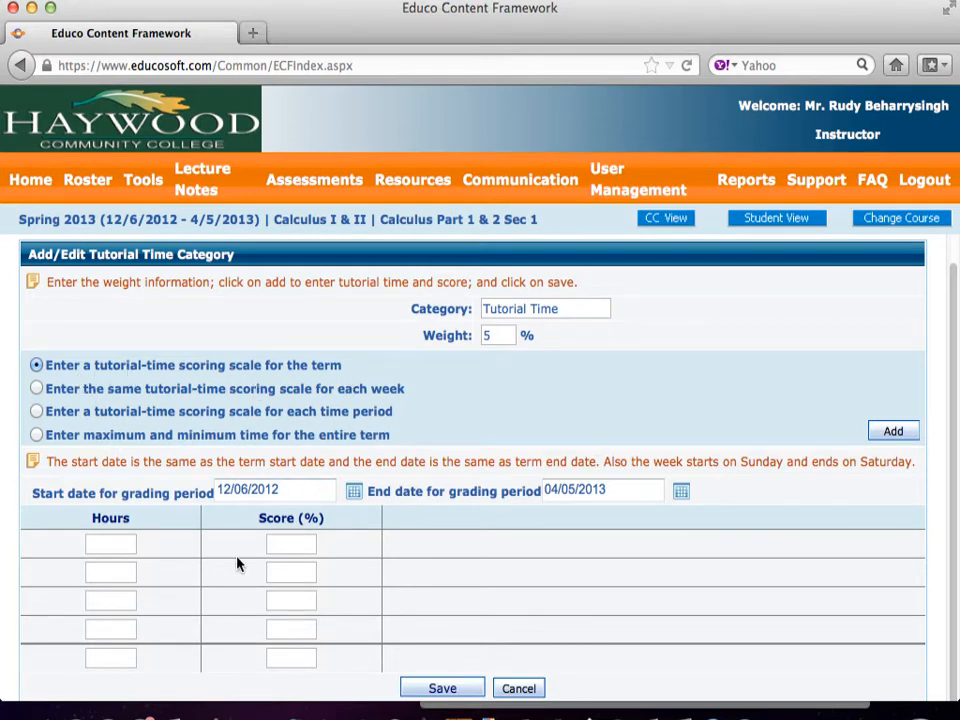
click(111, 544)
text(50)
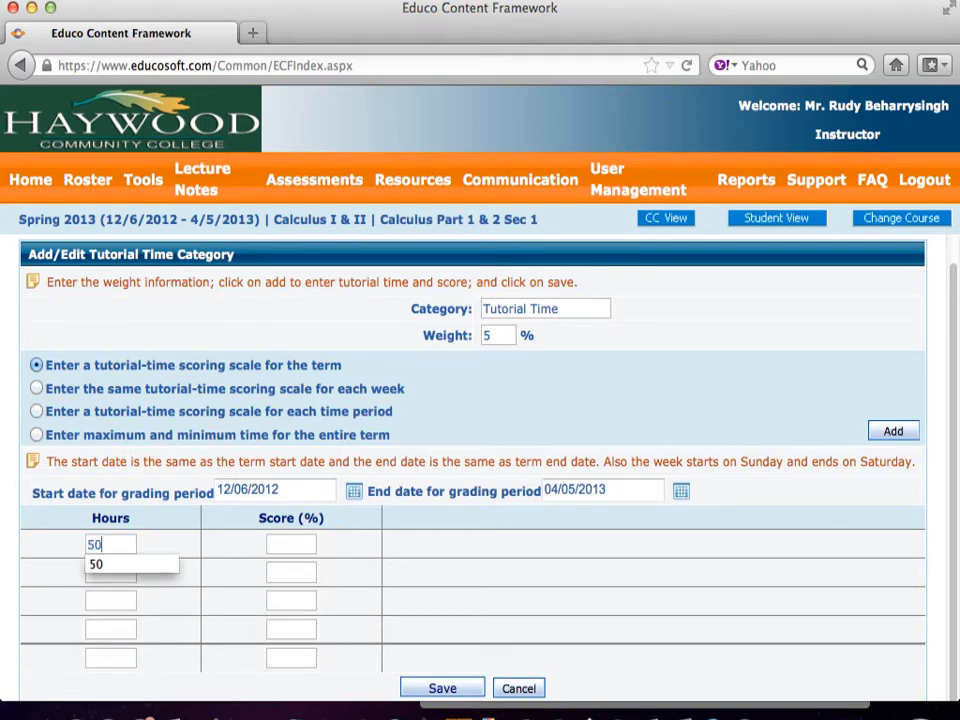
click(292, 544)
text(100)
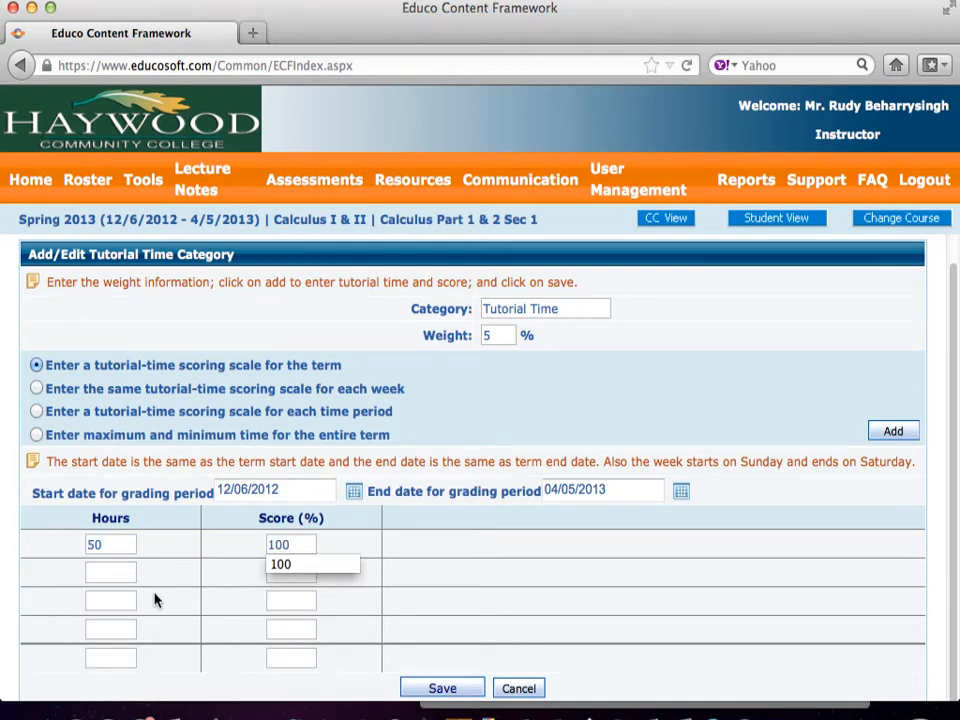
- Add two more tiers to the tutorial-time scoring scale: 40 hours for 80% and 30 hours for 60%
click(116, 571)
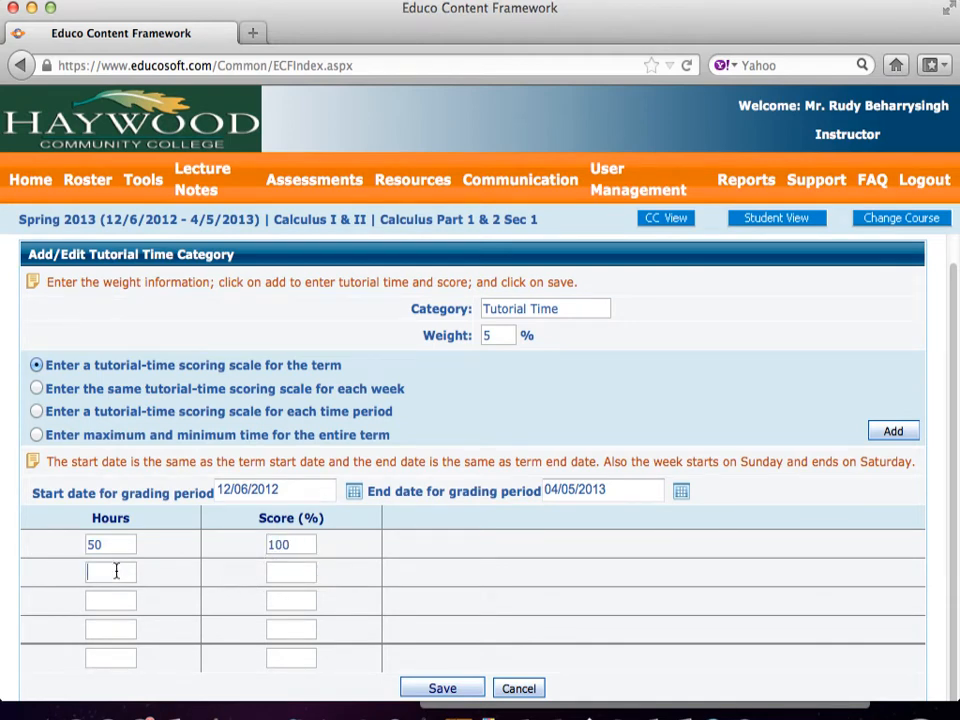
text(40)
click(284, 573)
text(80)
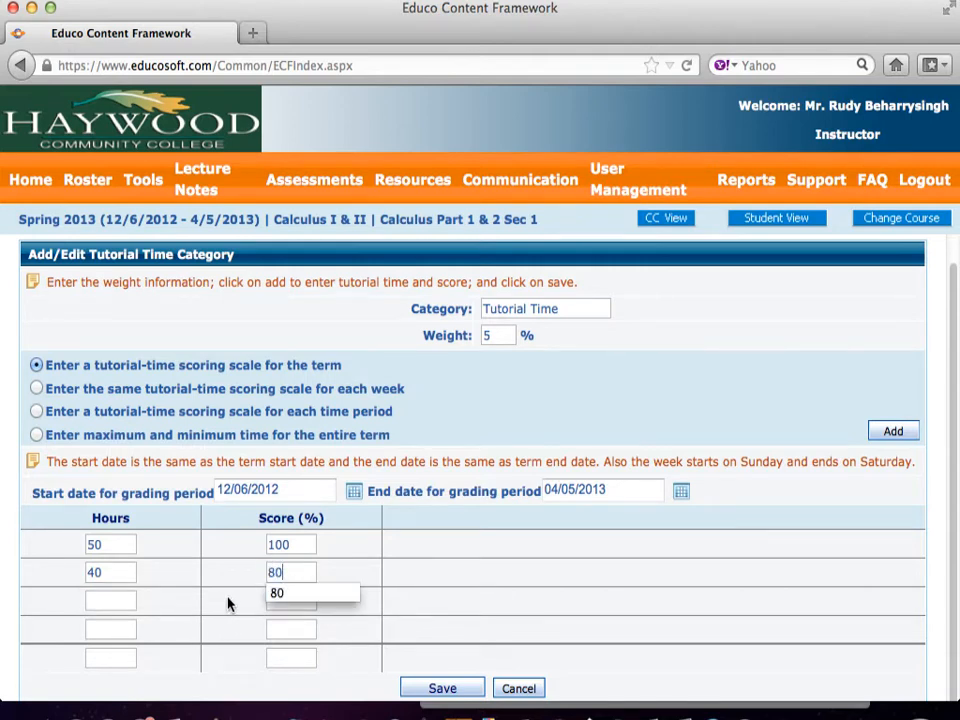
click(101, 600)
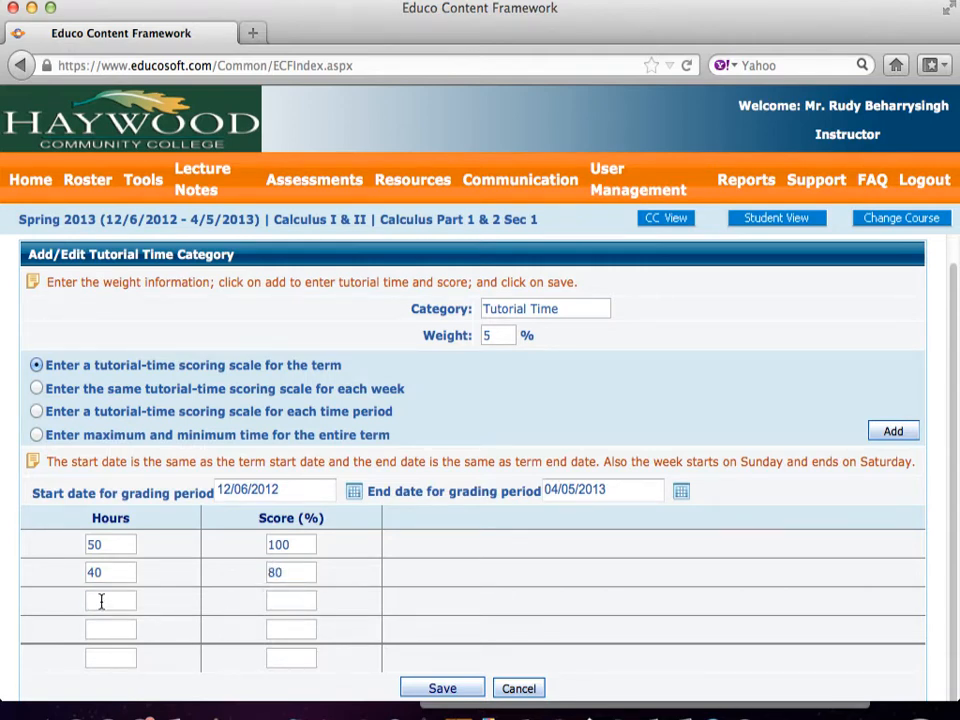
text(30)
click(294, 601)
text(60)
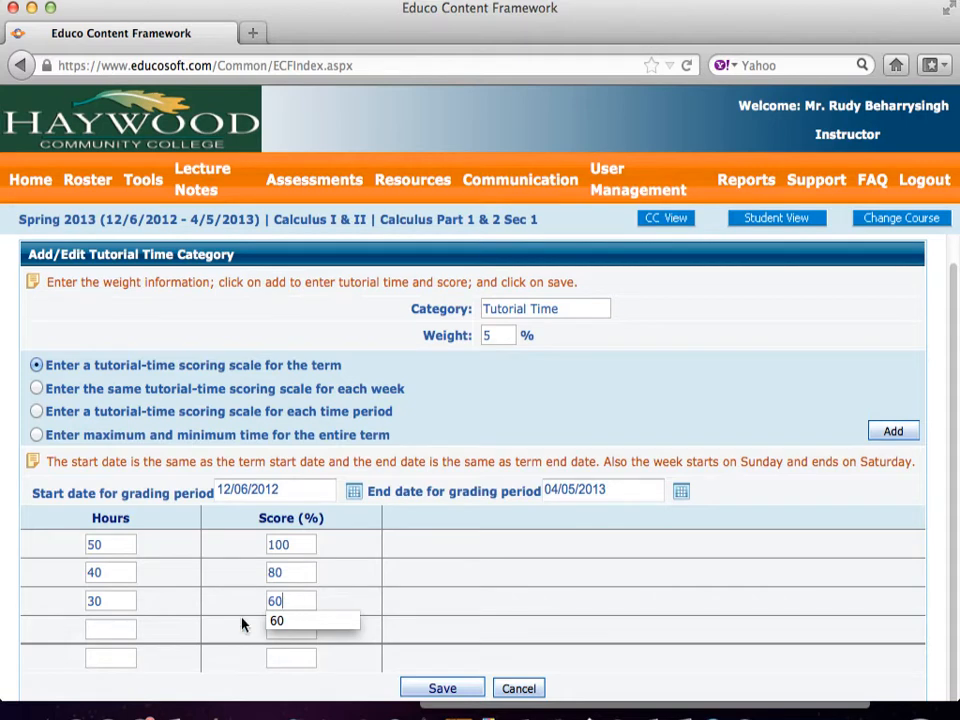
- Add the last two tutorial-time scoring tiers, 20 hours for 40% and 10 hours for 20%, and save the Tutorial Time category
click(104, 630)
text(20)
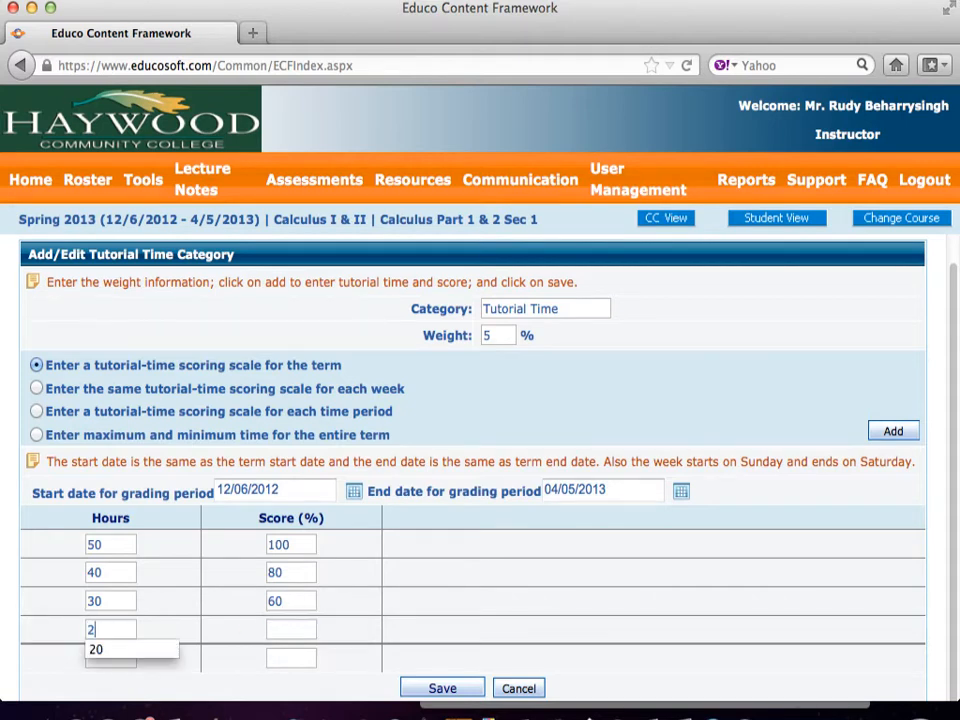
click(278, 630)
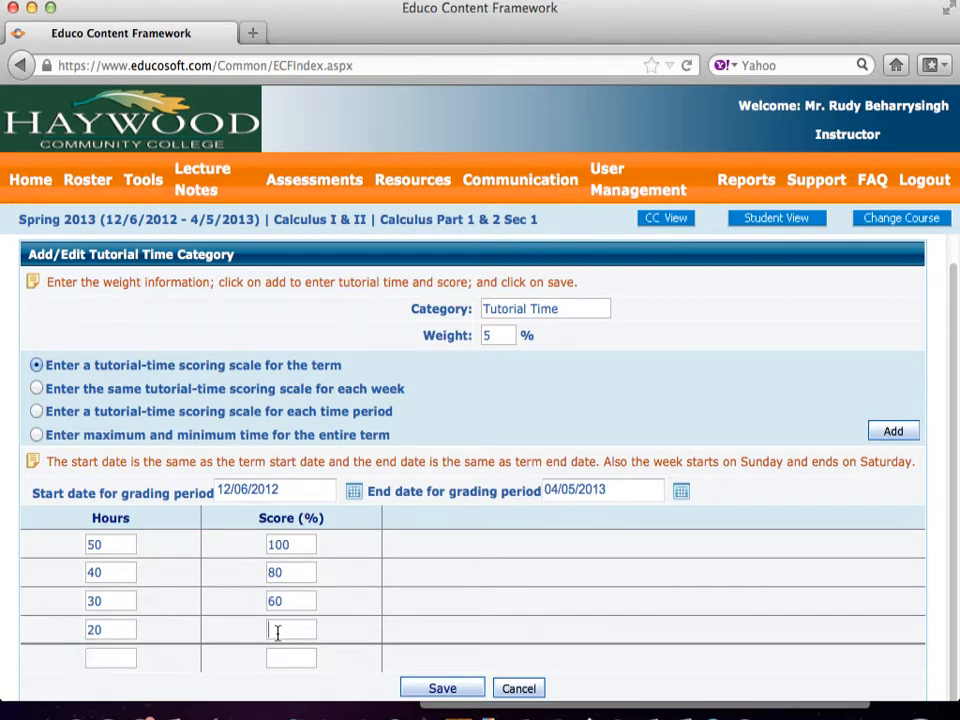
text(40)
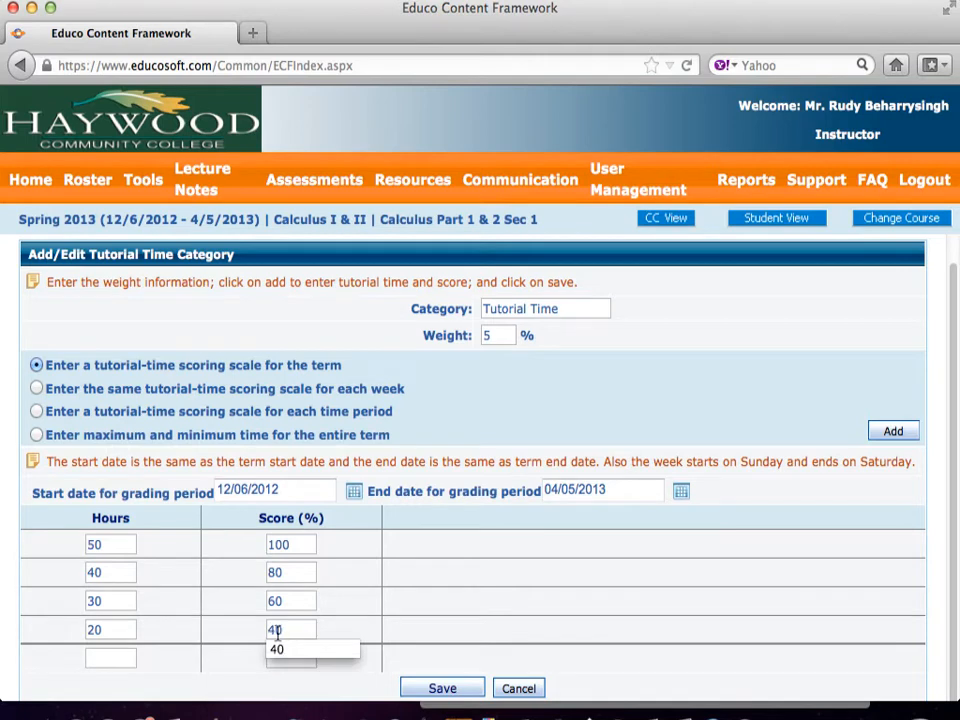
click(112, 657)
text(10)
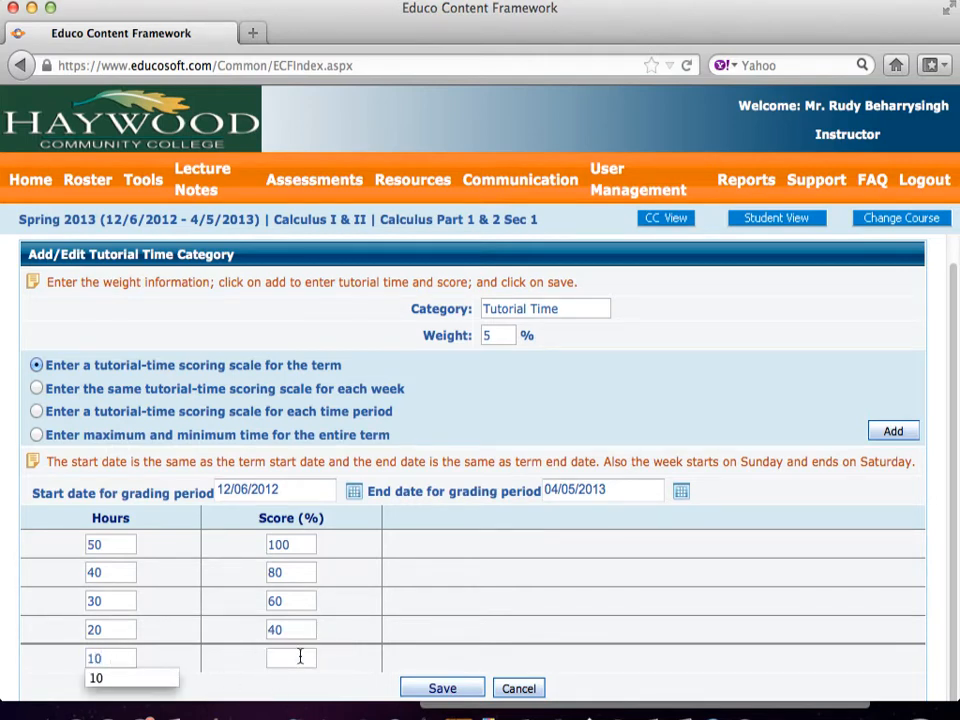
click(294, 658)
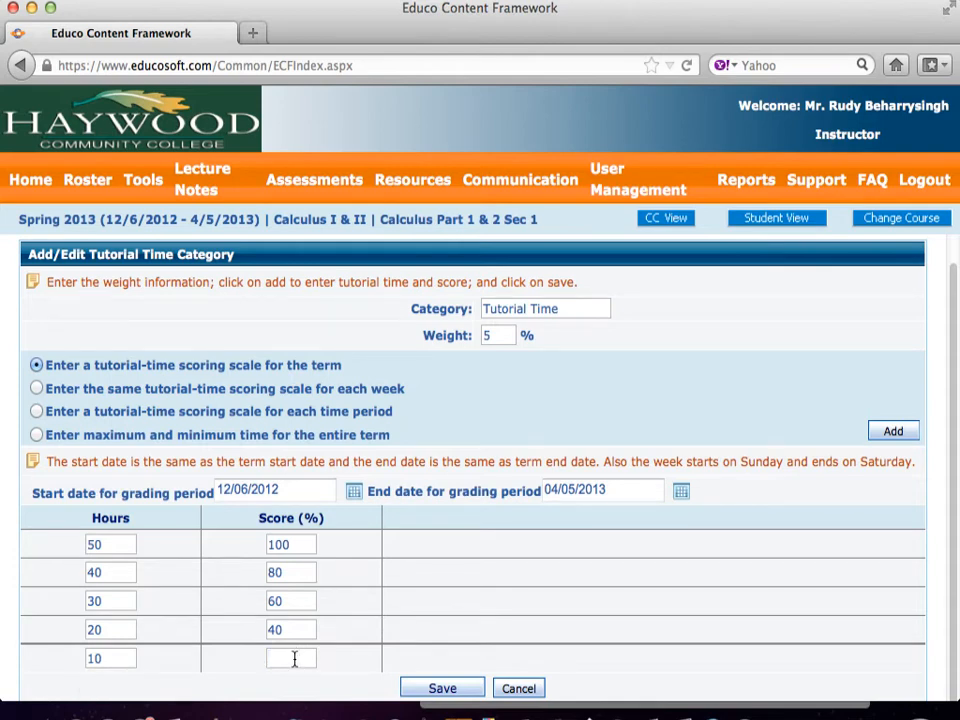
text(20)
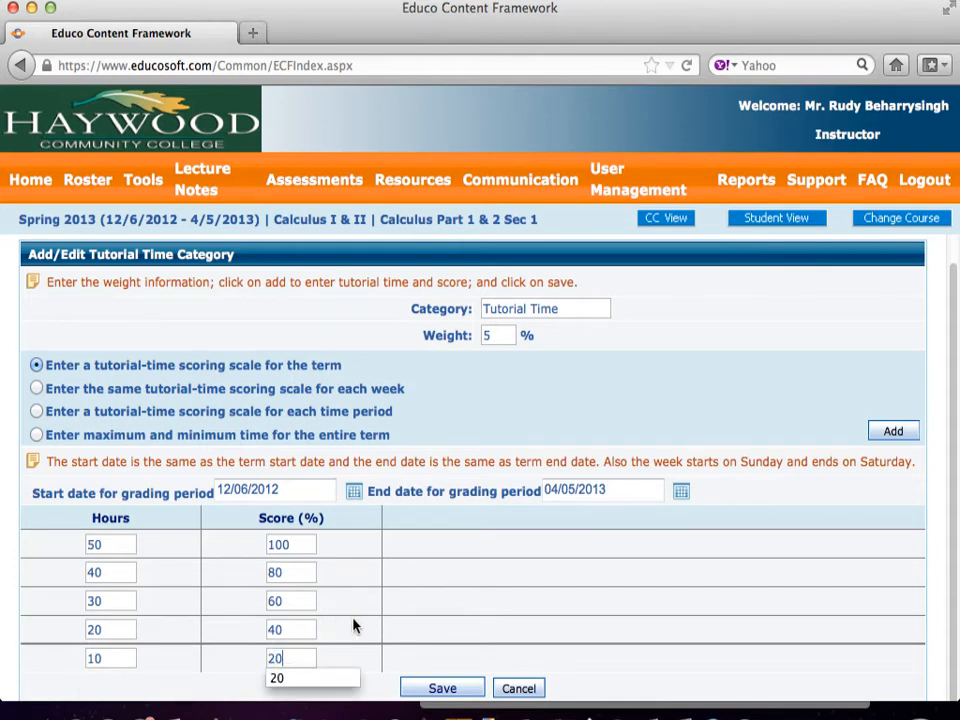
click(353, 620)
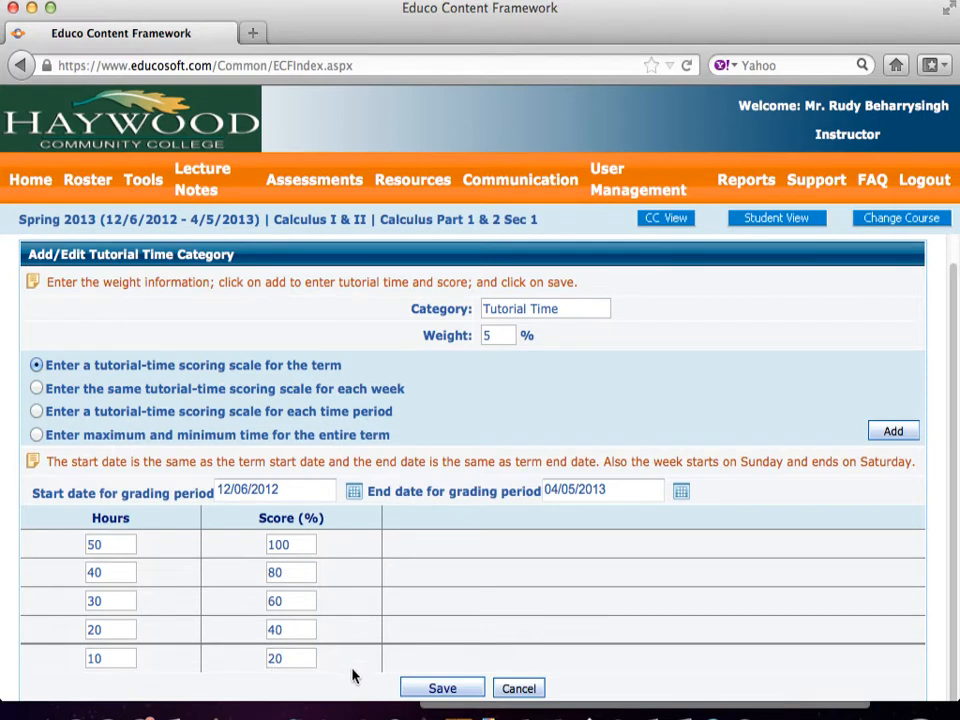
scroll(348, 637, up, 1)
scroll(440, 692, down, 1)
click(443, 689)
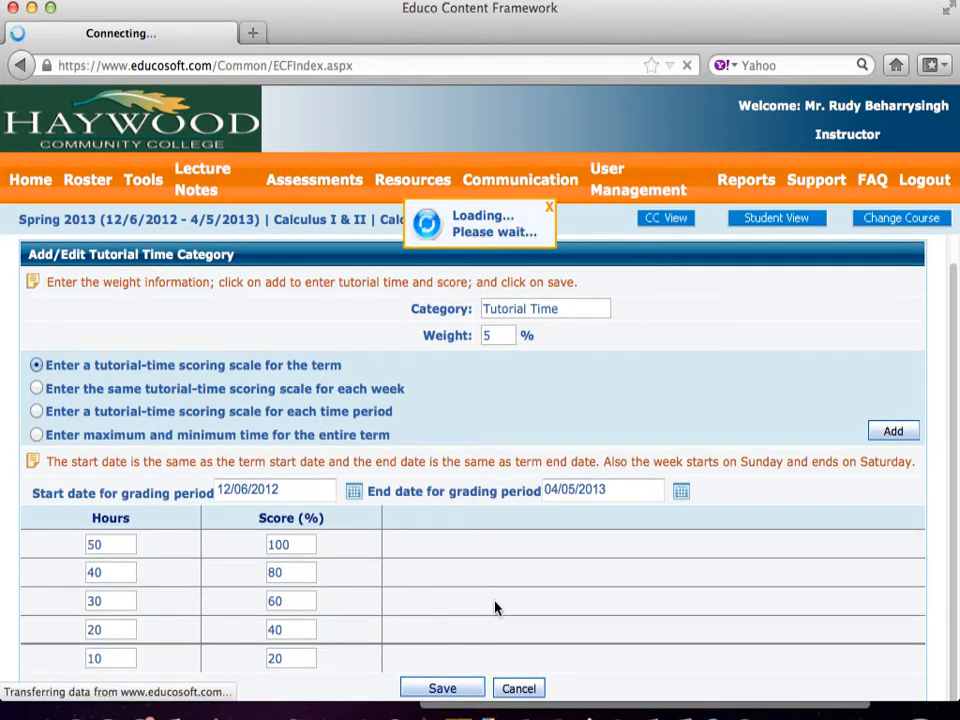
- Review the grade book categories and grade scale, and view the Homework category's scores report before closing it
scroll(491, 607, down, 1)
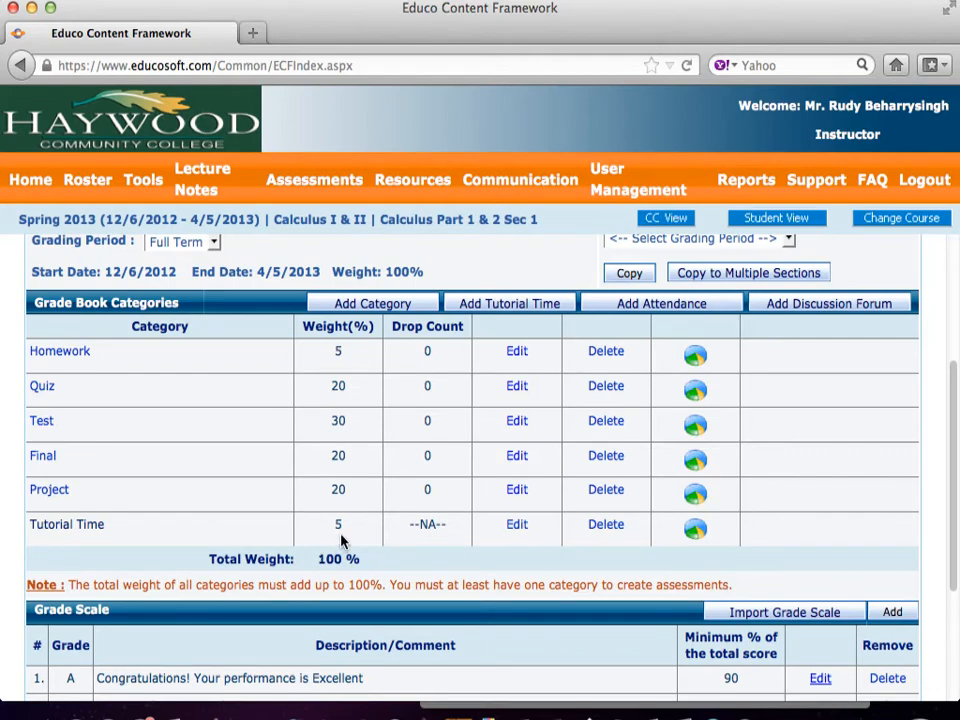
scroll(340, 540, down, 6)
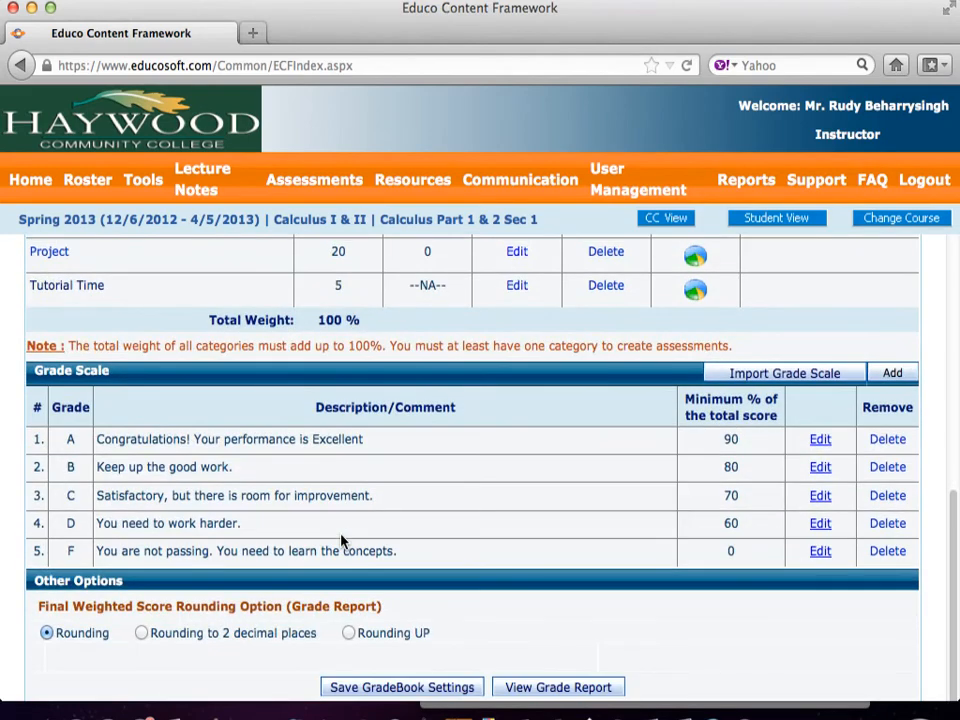
scroll(340, 540, up, 1)
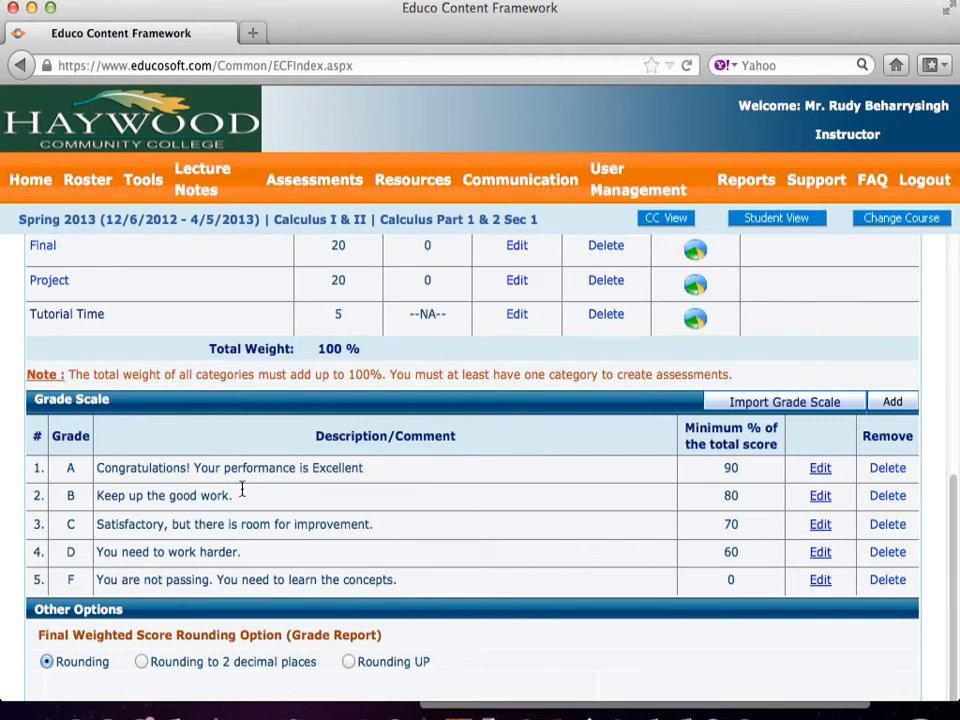
scroll(362, 526, up, 5)
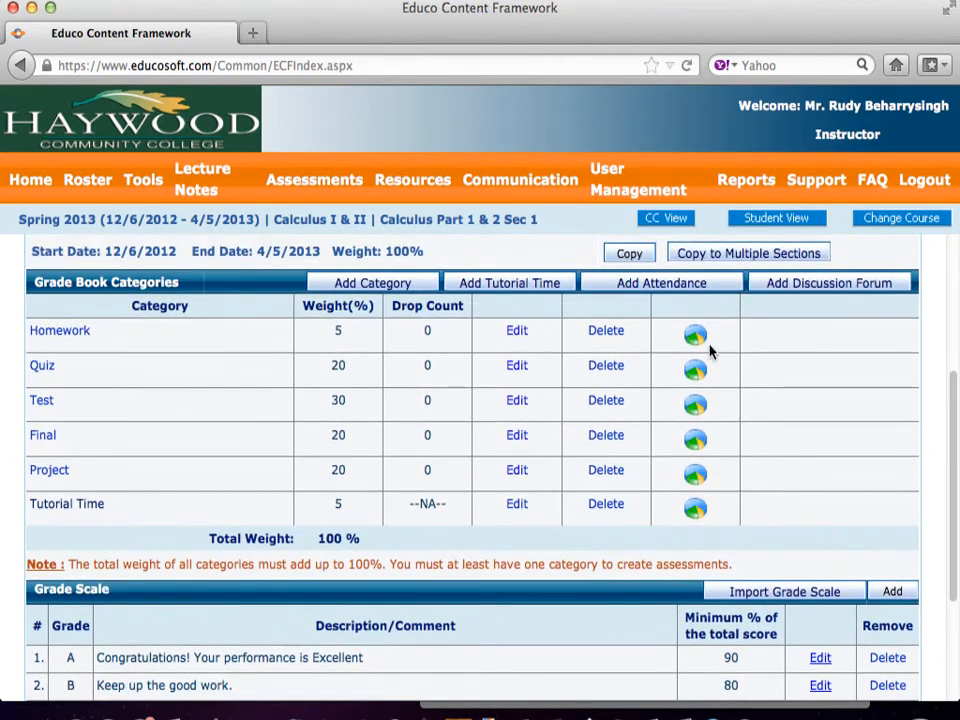
click(695, 338)
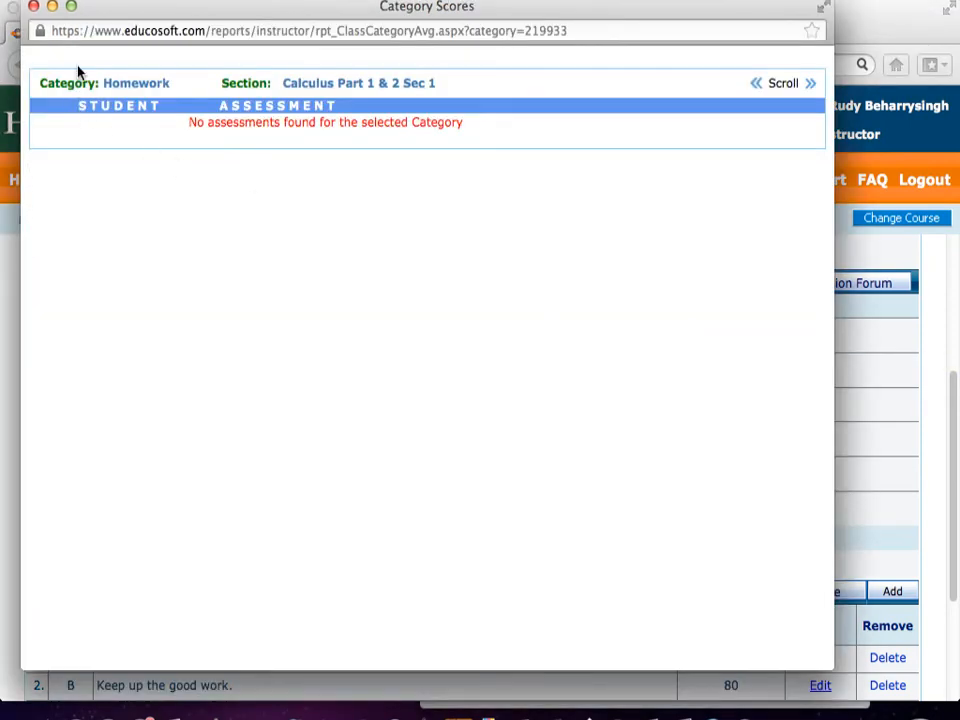
click(33, 6)
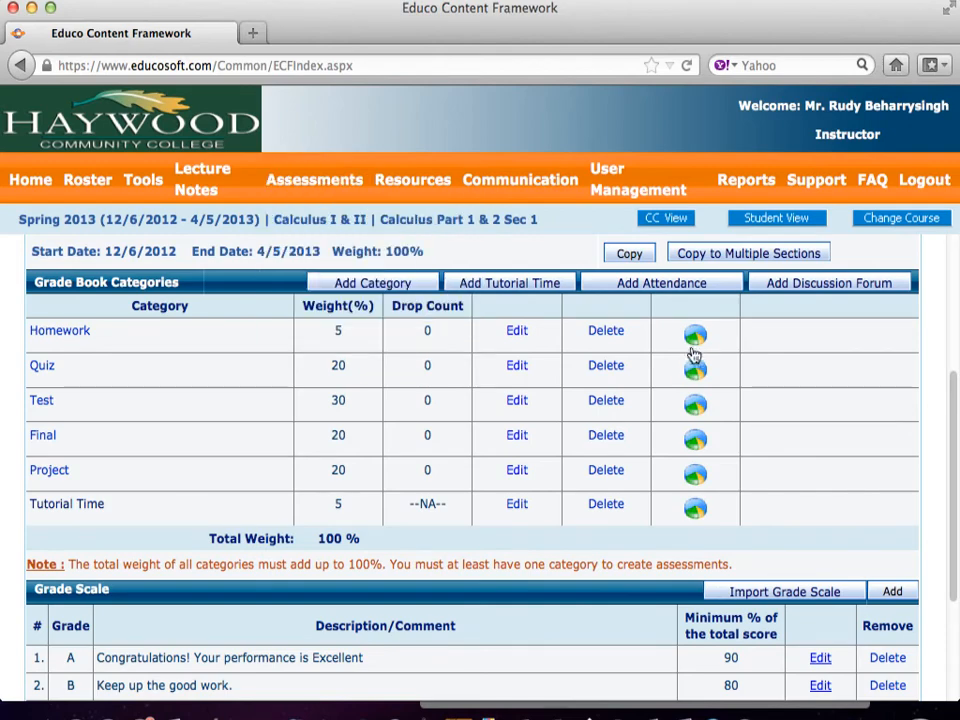
- Save the grade book settings with the existing grade scale and the Rounding option for the final weighted score
scroll(695, 538, down, 3)
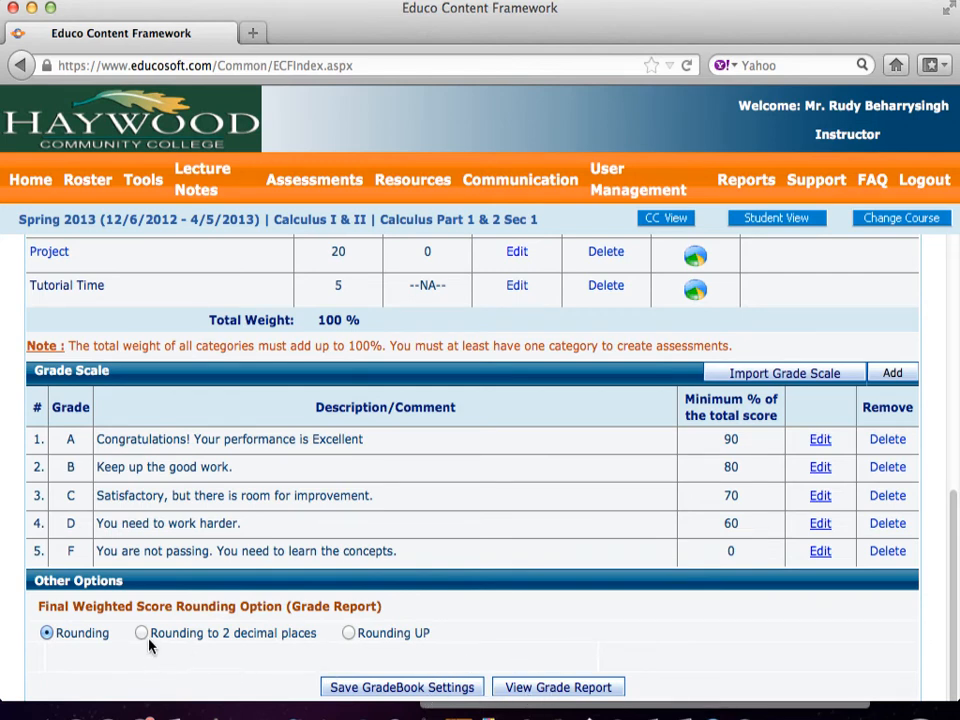
scroll(496, 652, up, 5)
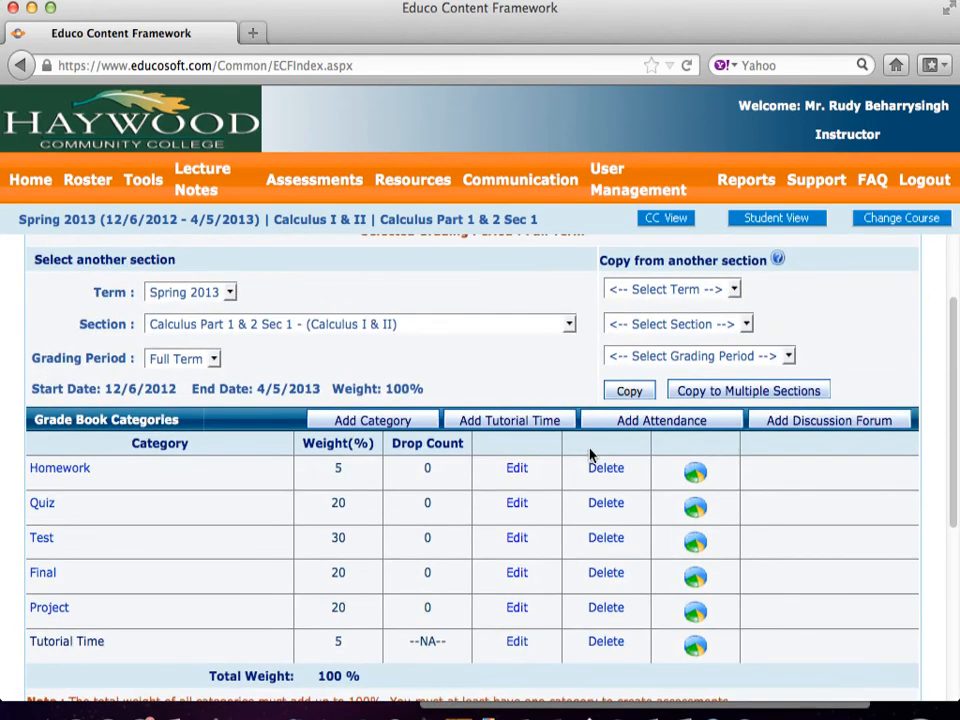
scroll(591, 451, down, 1)
scroll(553, 456, down, 5)
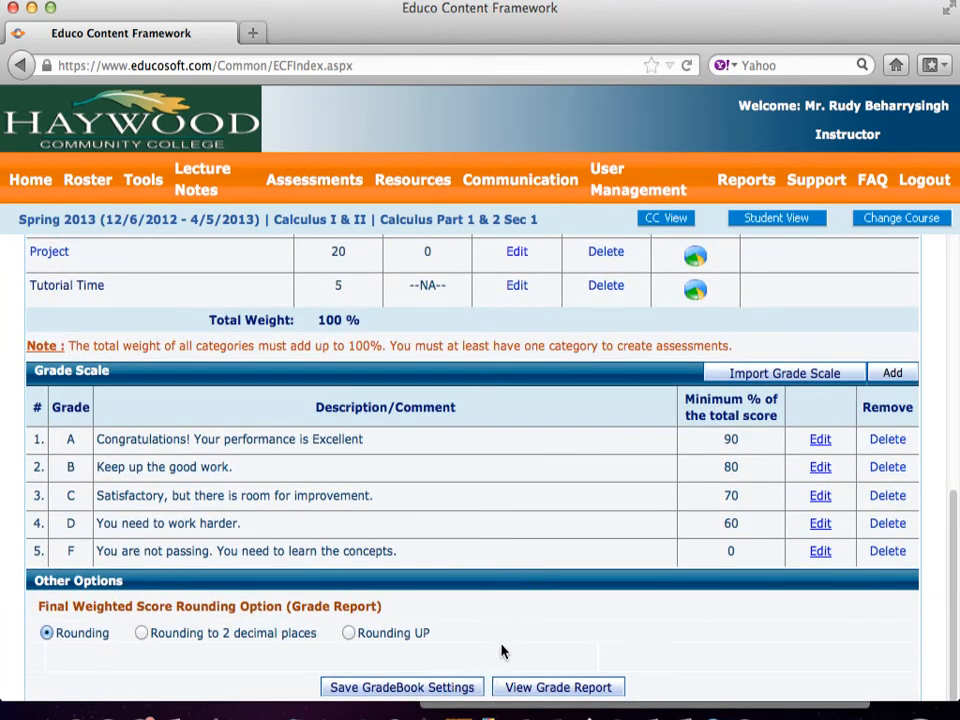
click(408, 692)
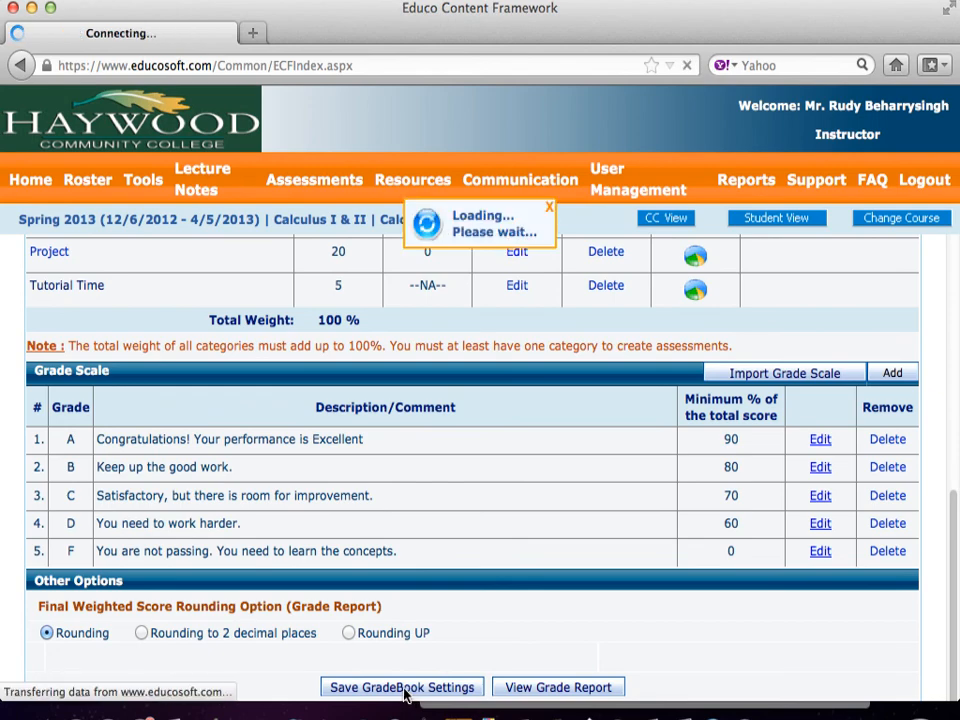
scroll(540, 645, down, 4)
scroll(549, 642, down, 3)
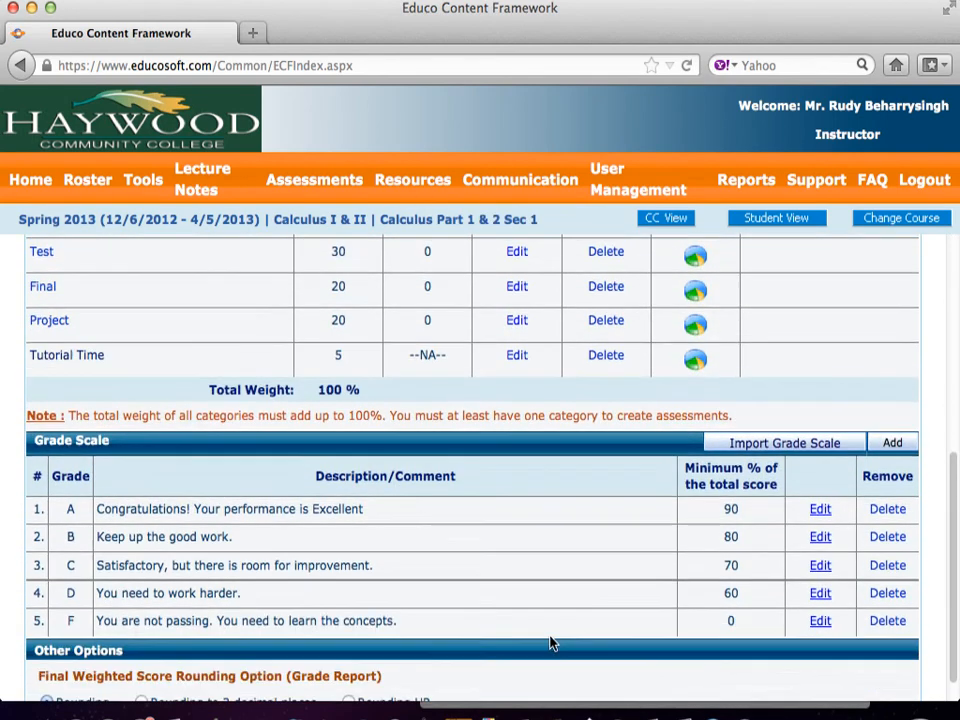